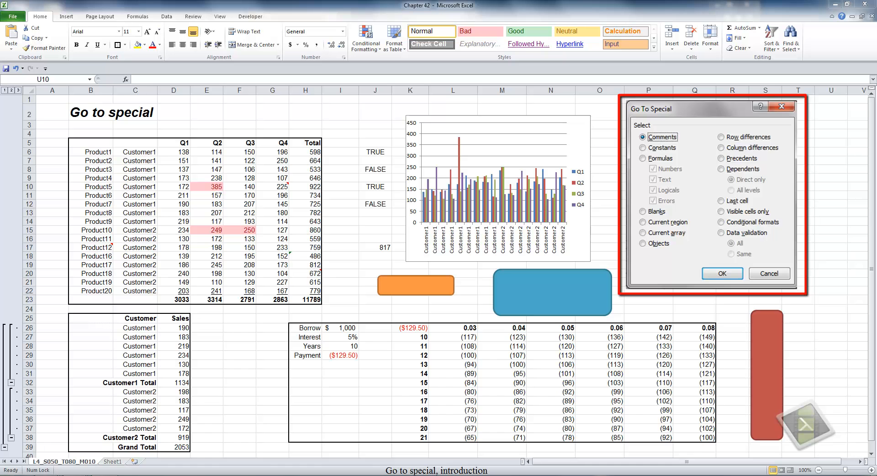
left_click(790, 46)
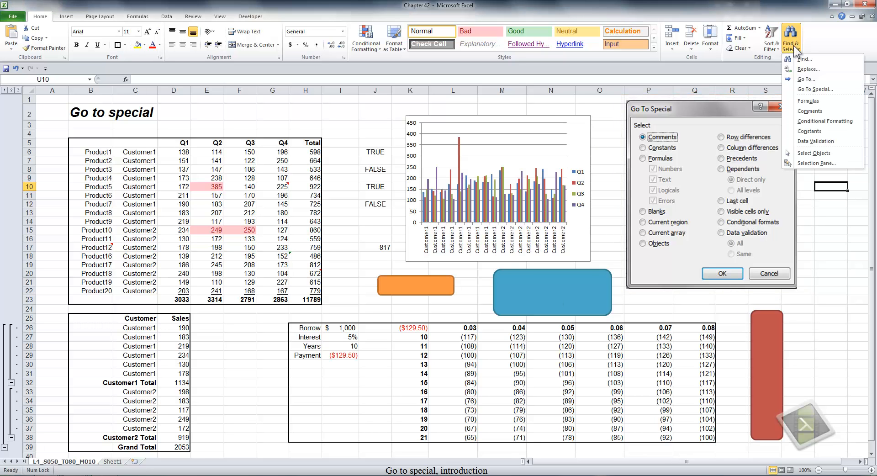
left_click(811, 88)
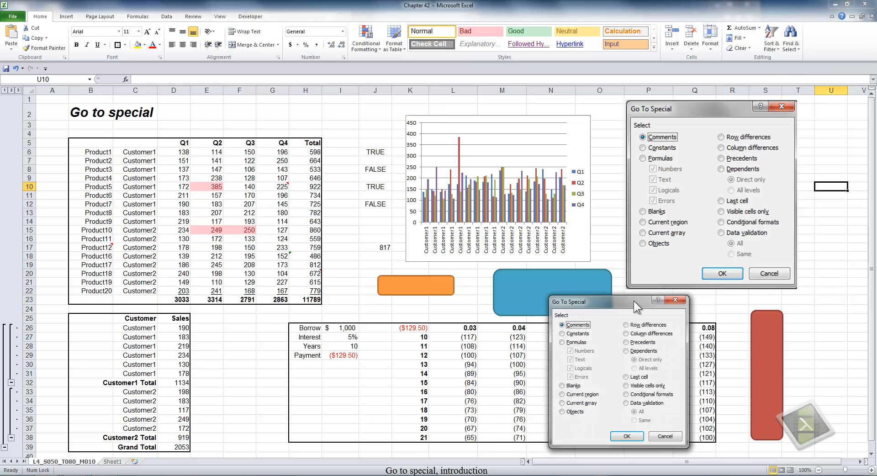
left_click_drag(634, 301, 478, 138)
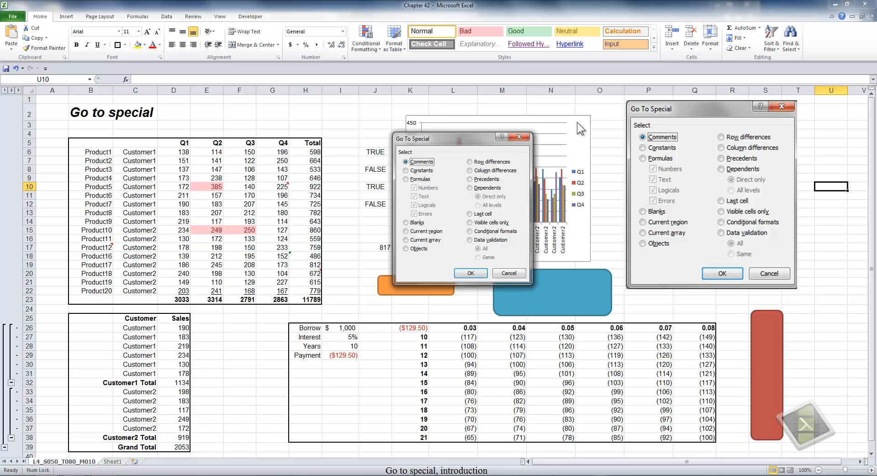
left_click(520, 137)
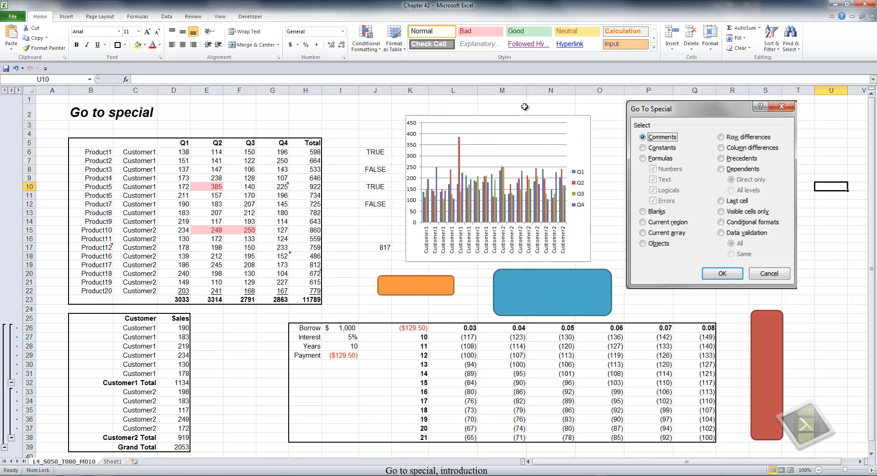
Select all cells containing comments with Go To Special and apply the Note cell style to them
key("F5")
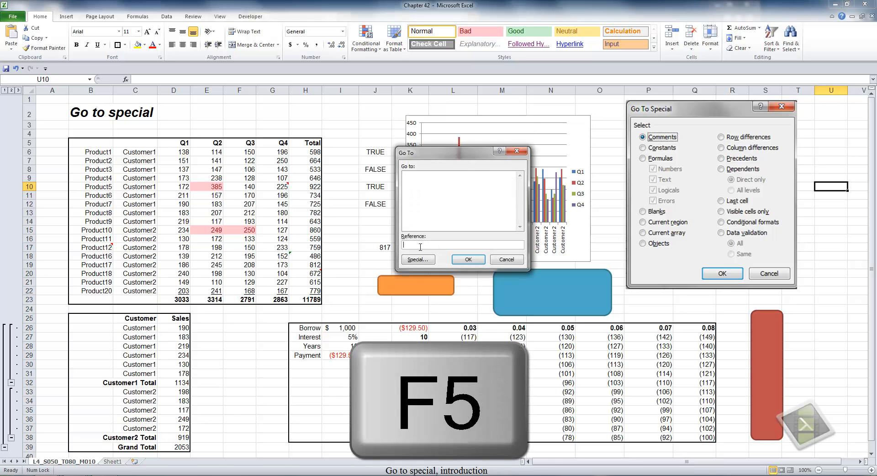
left_click(417, 261)
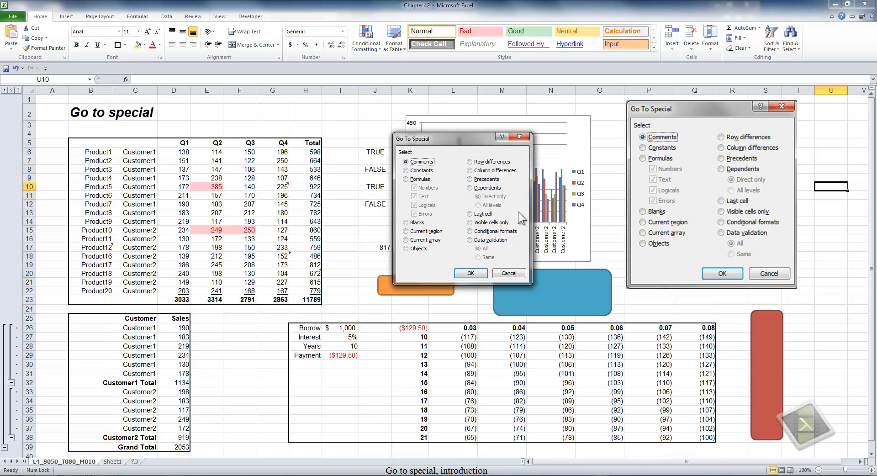
left_click(472, 273)
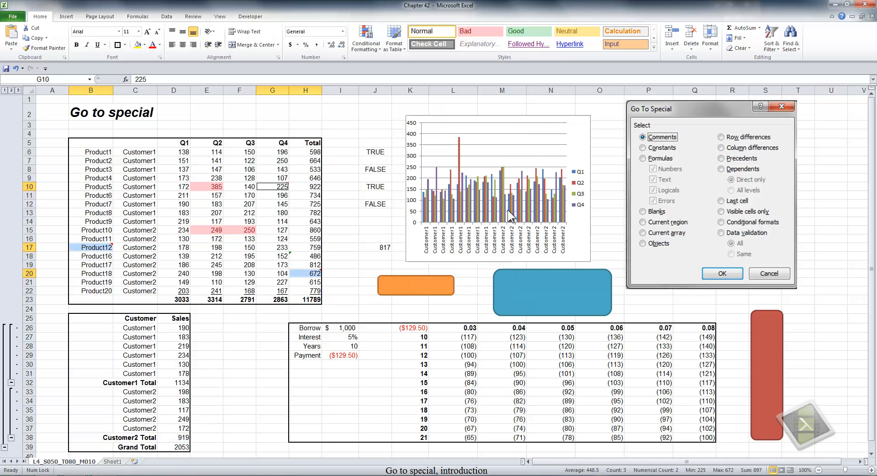
mouse_move(510, 216)
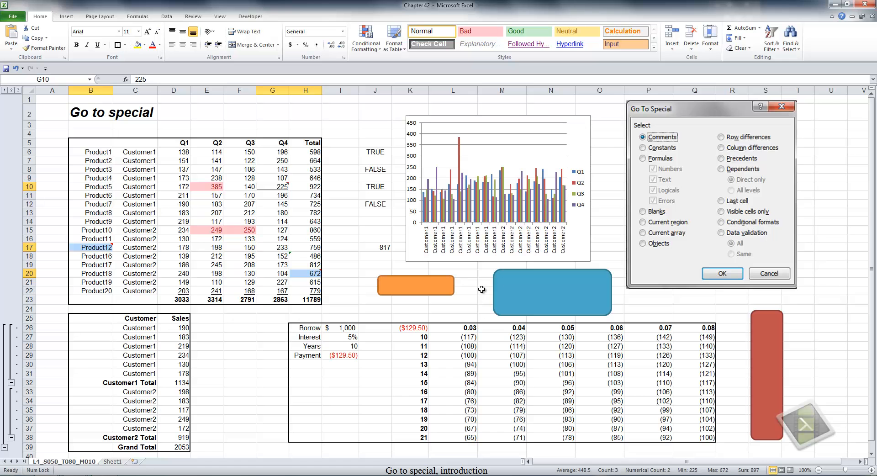
left_click(653, 46)
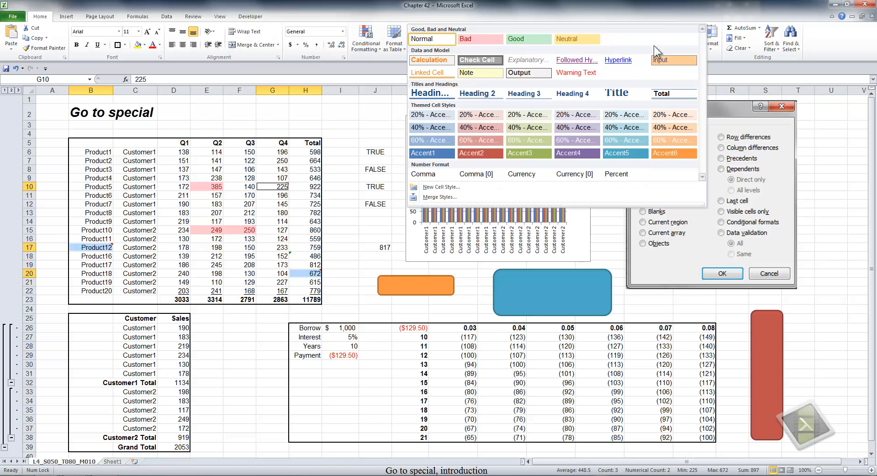
left_click(486, 70)
left_click(338, 121)
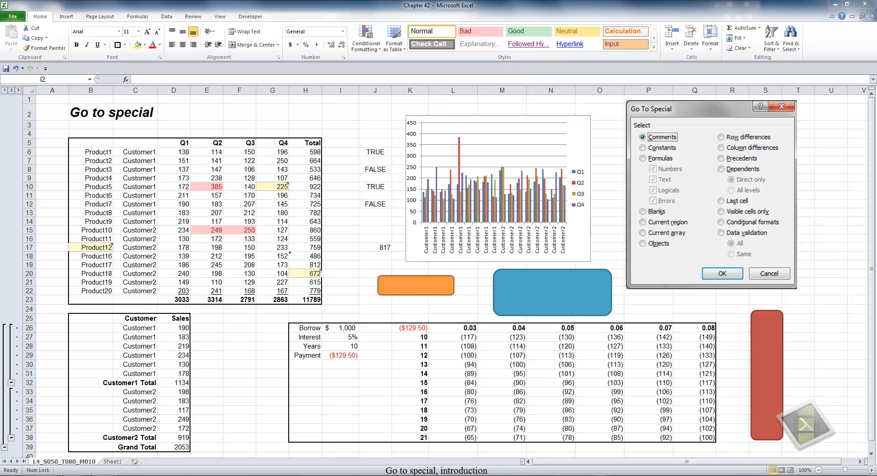
Select all constants on the sheet with Go To Special and fill them with yellow
key("ctrl+Home")
key("F5")
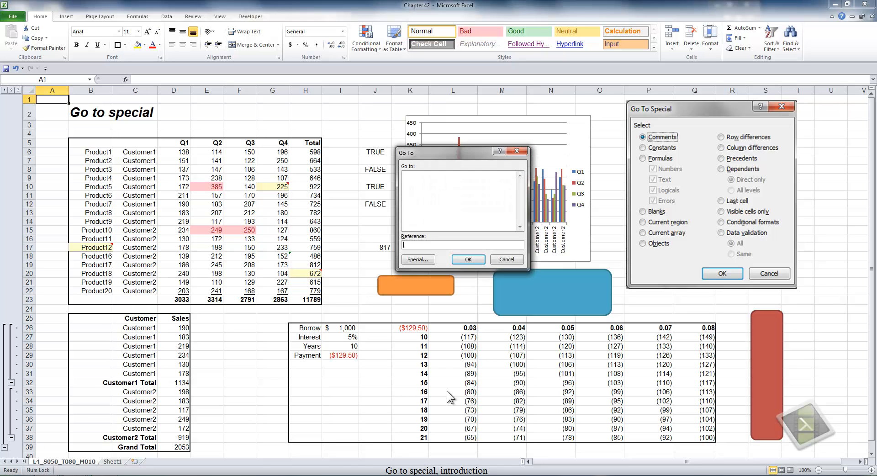
left_click(427, 258)
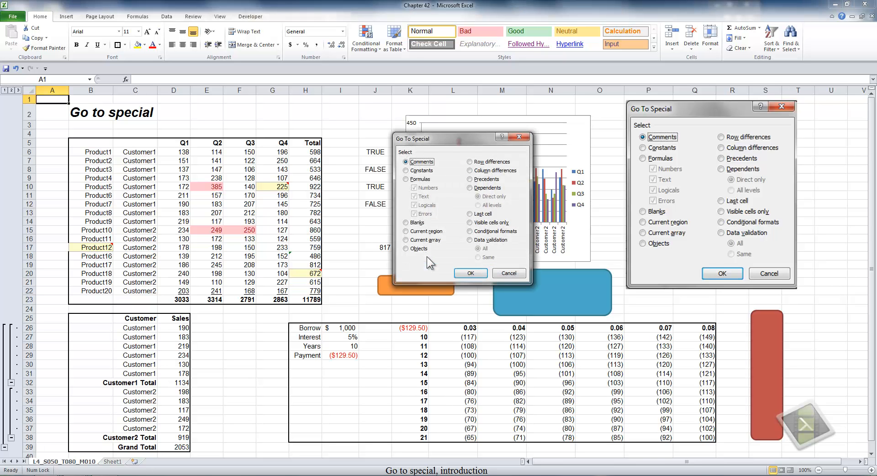
left_click(416, 170)
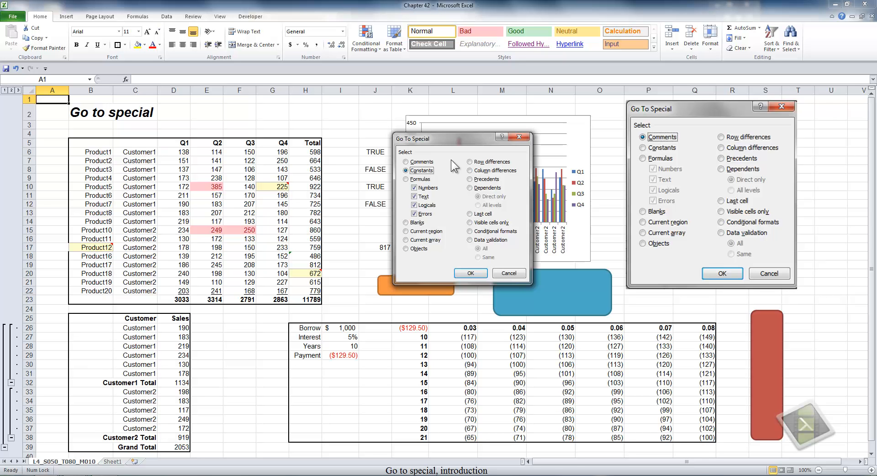
left_click(471, 273)
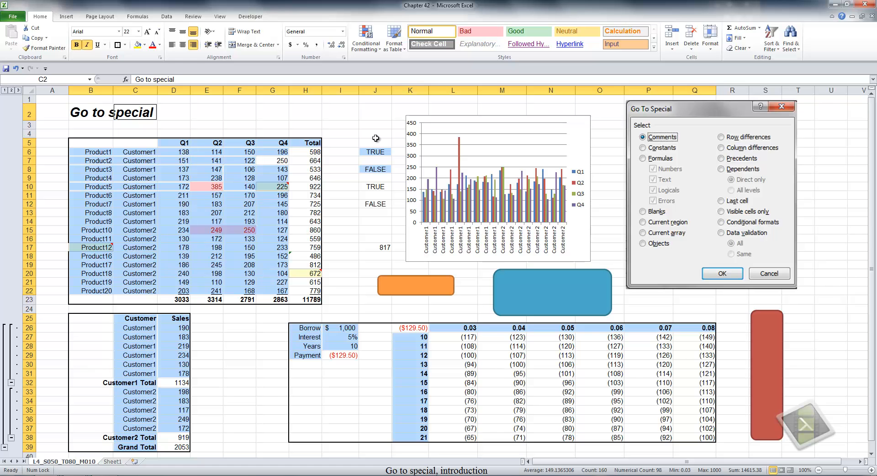
left_click(139, 45)
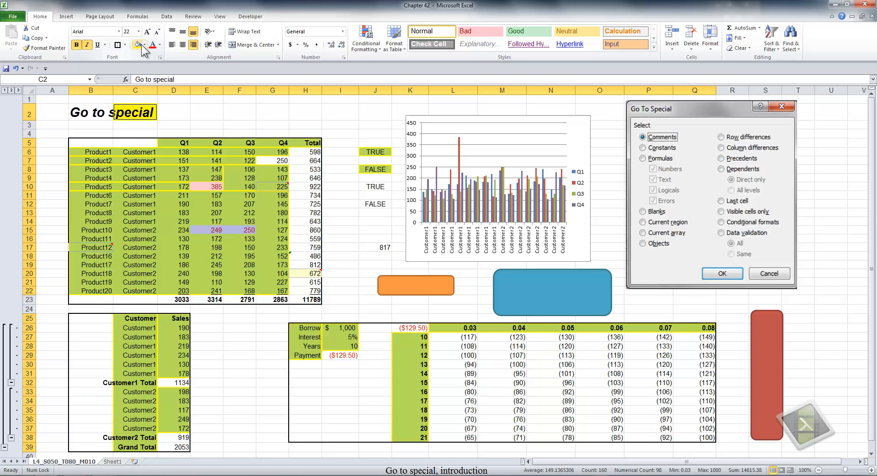
left_click(283, 116)
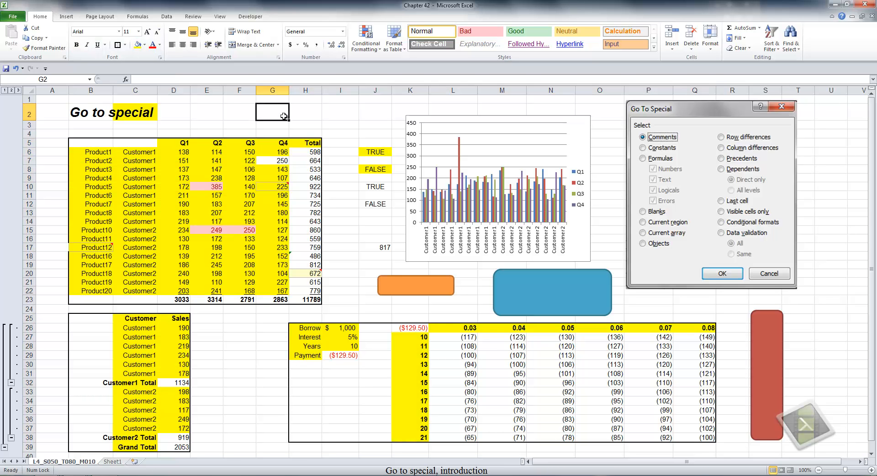
Select only the logical constants with Go To Special, excluding numbers, text and errors, and inspect cells J6 and J8
key("F5")
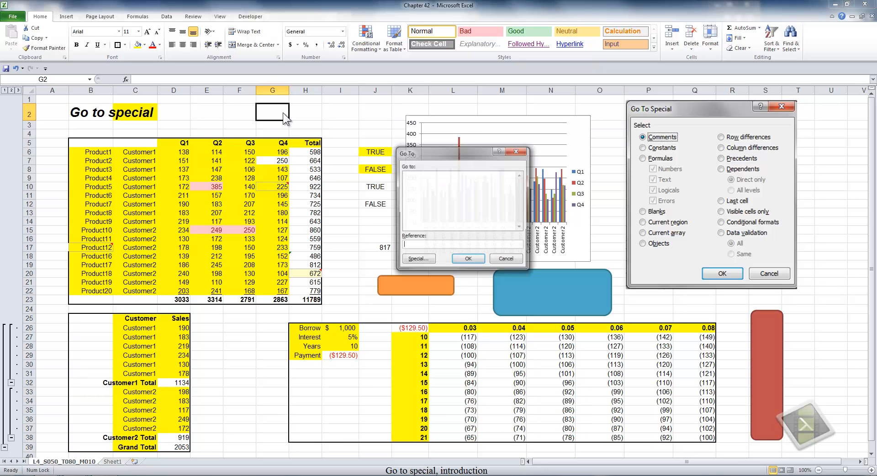
left_click(416, 259)
left_click(406, 171)
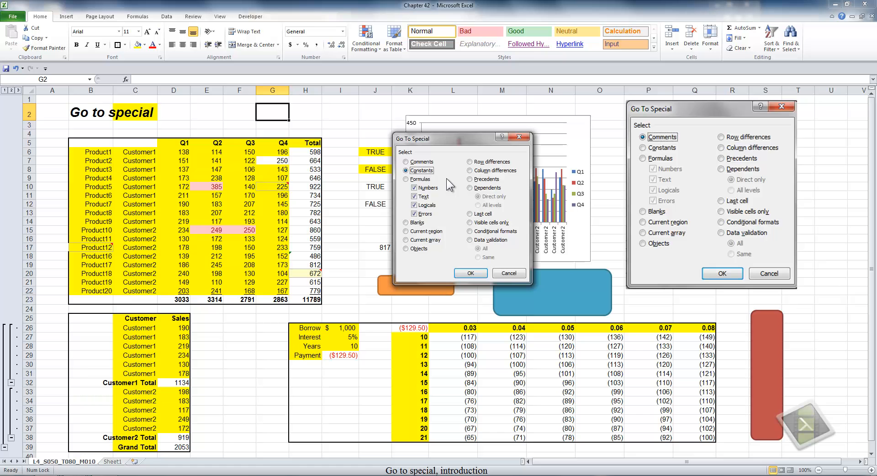
left_click(414, 188)
left_click(415, 197)
left_click(415, 214)
left_click(475, 274)
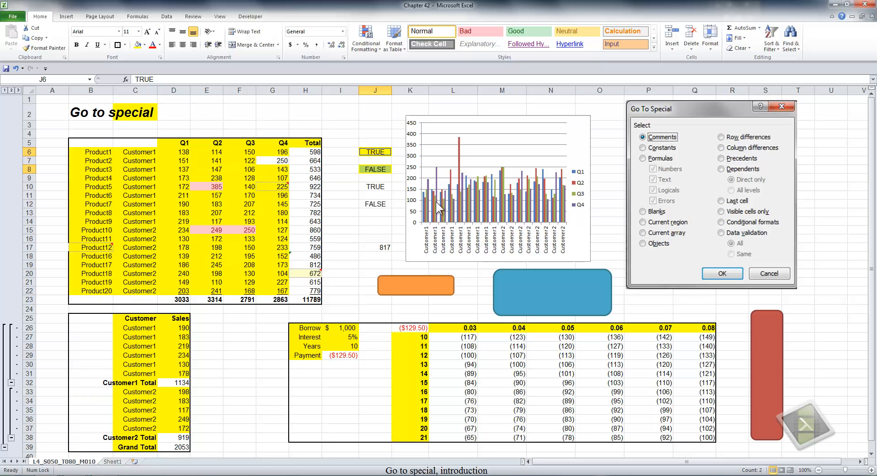
left_click(380, 155)
key("Down")
key("Down")
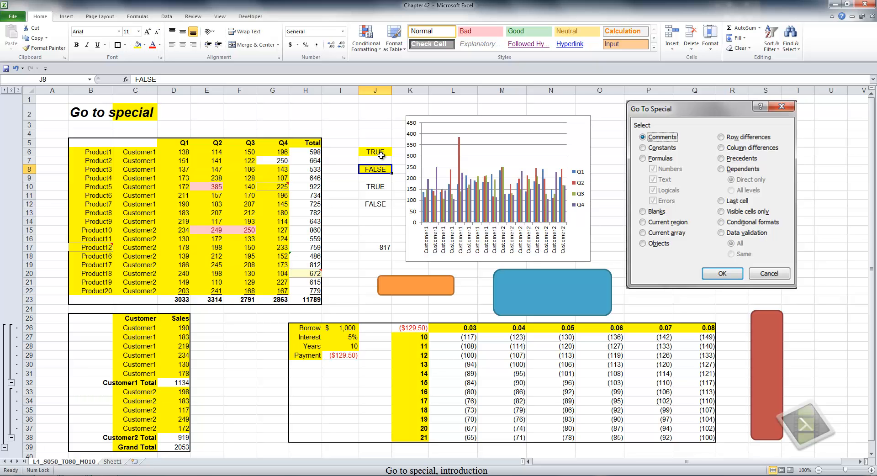
Find only the formulas that return logical values with Go To Special, excluding numbers and text
key("F5")
left_click(412, 262)
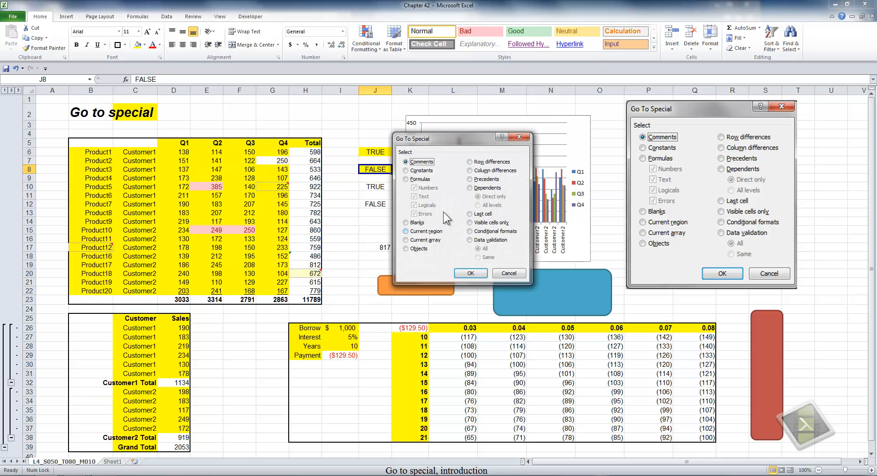
left_click(408, 178)
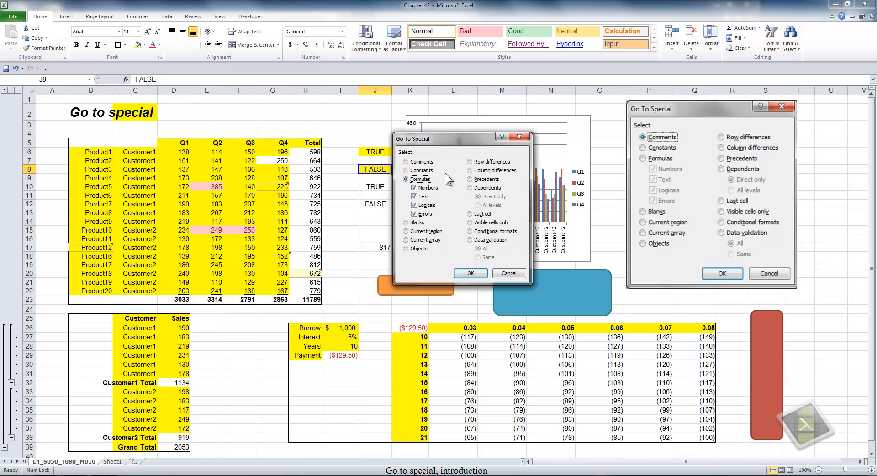
left_click(414, 188)
left_click(414, 197)
left_click(471, 273)
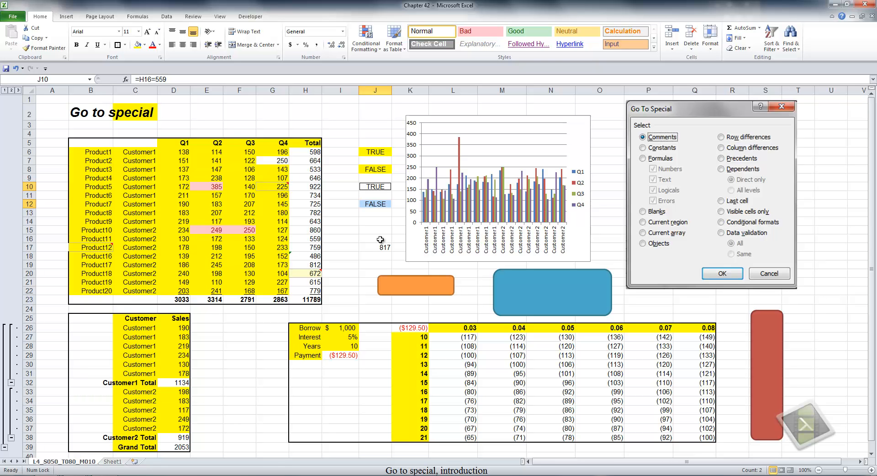
Select all formulas of every result type with Go To Special and fill them with light blue
key("F5")
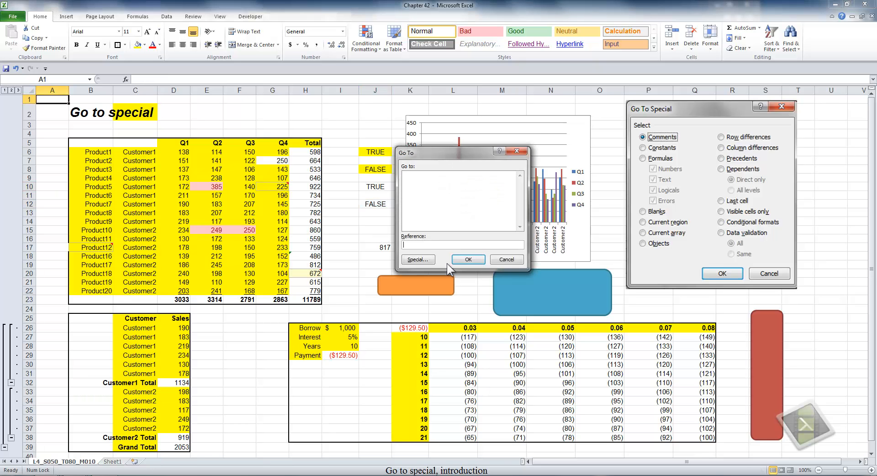
left_click(417, 259)
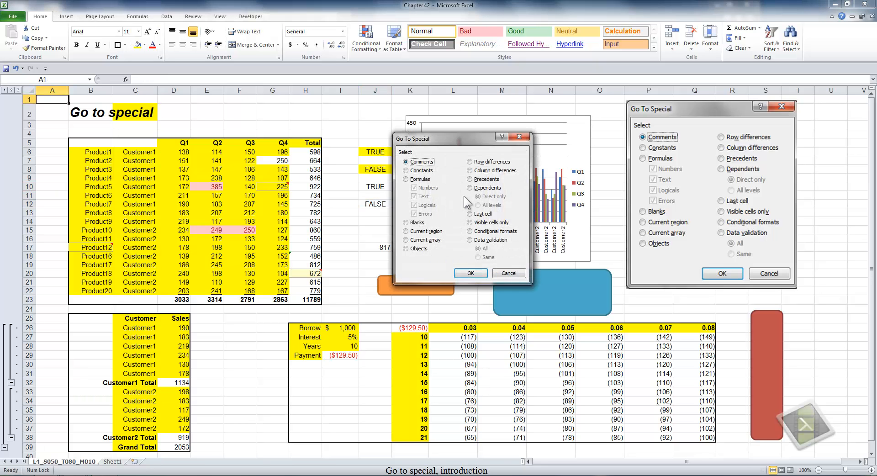
left_click(407, 179)
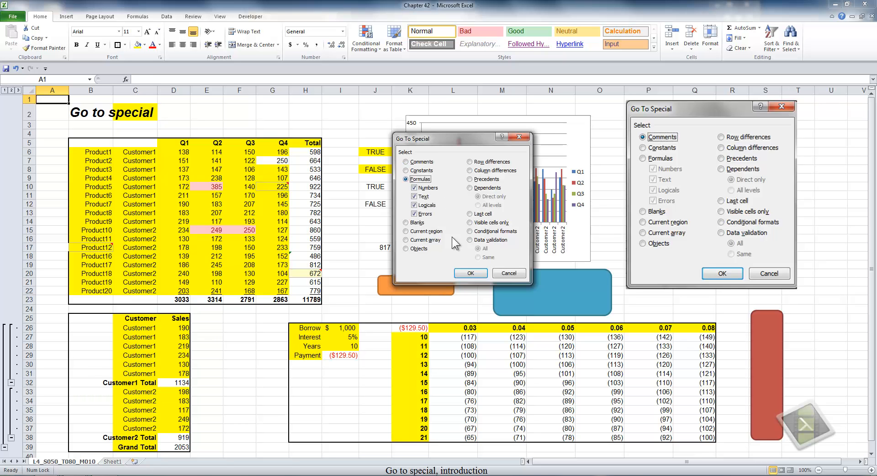
left_click(469, 273)
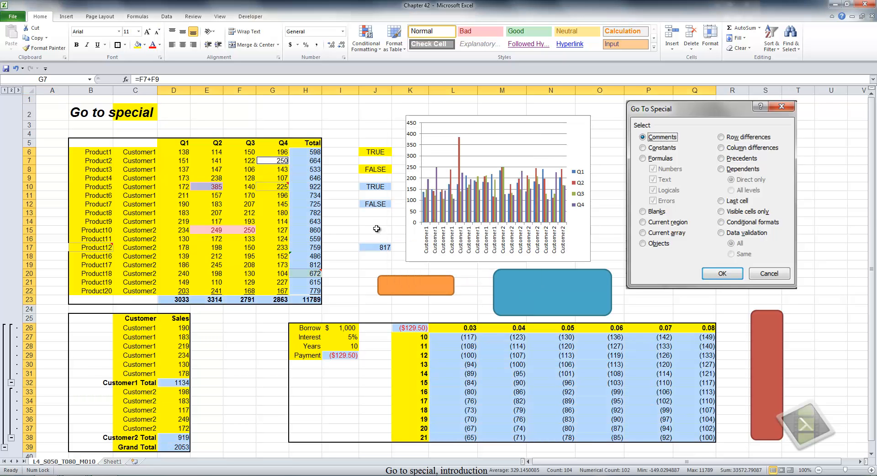
left_click(144, 44)
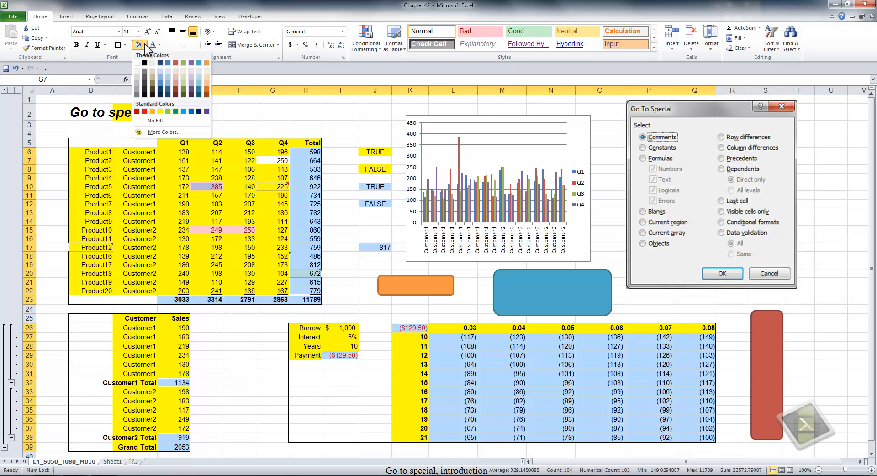
left_click(198, 72)
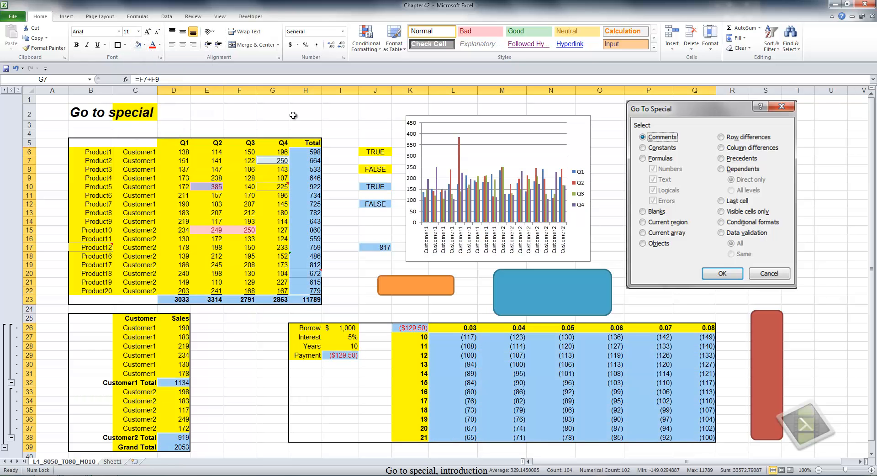
left_click(329, 127)
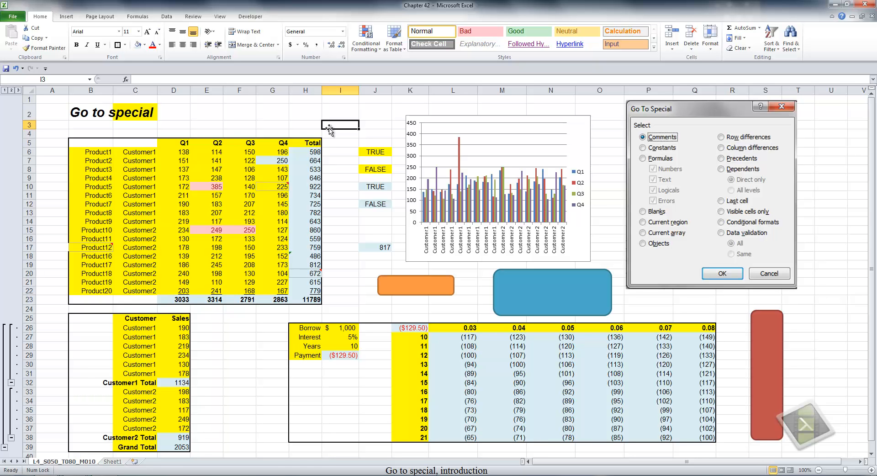
Select all blank cells in the used range with Go To Special and fill them with light orange
key("F5")
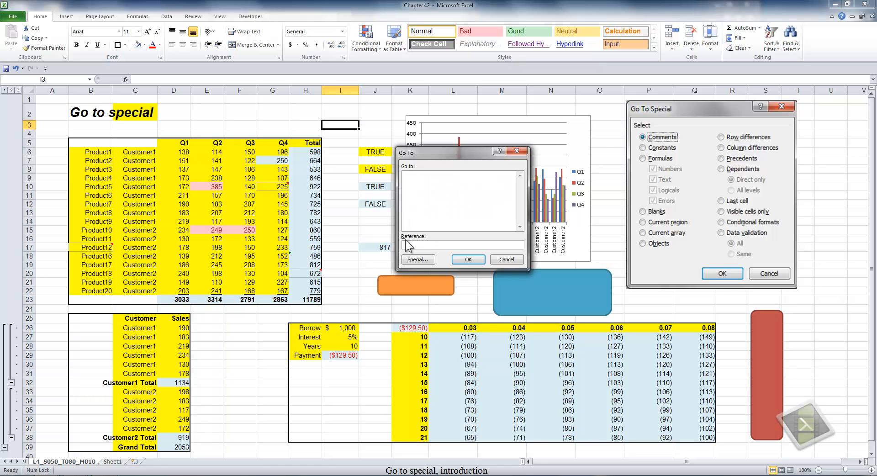
left_click(417, 260)
left_click(411, 222)
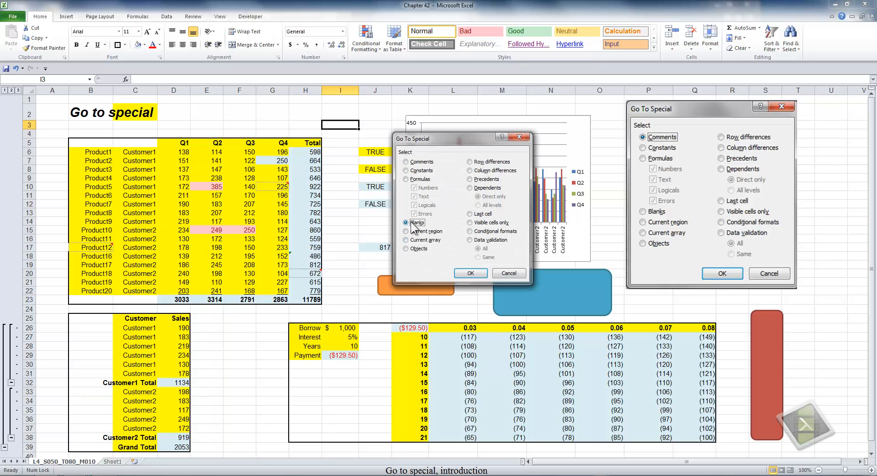
left_click(463, 272)
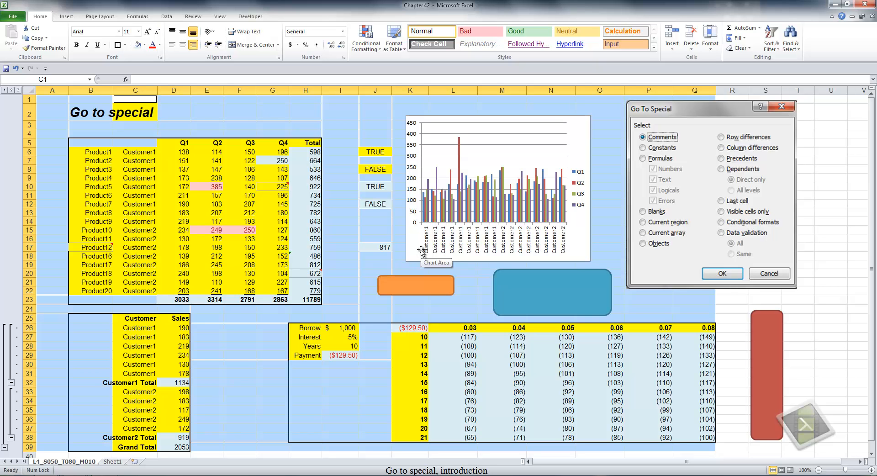
left_click(143, 45)
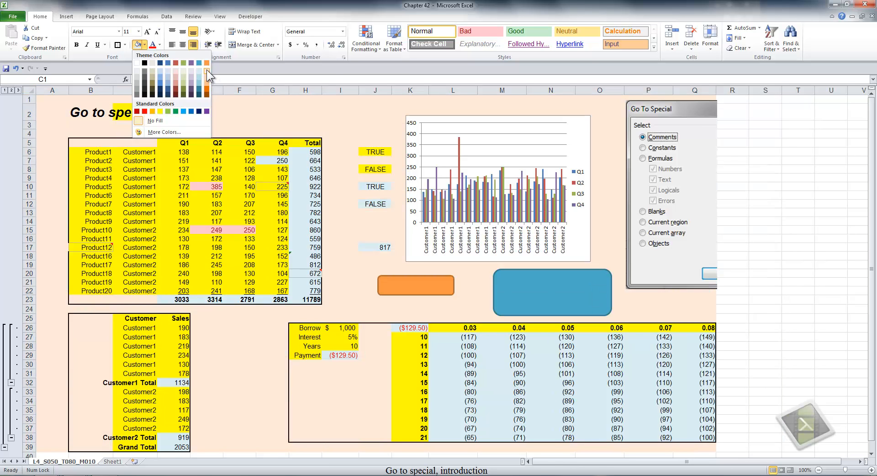
left_click(206, 70)
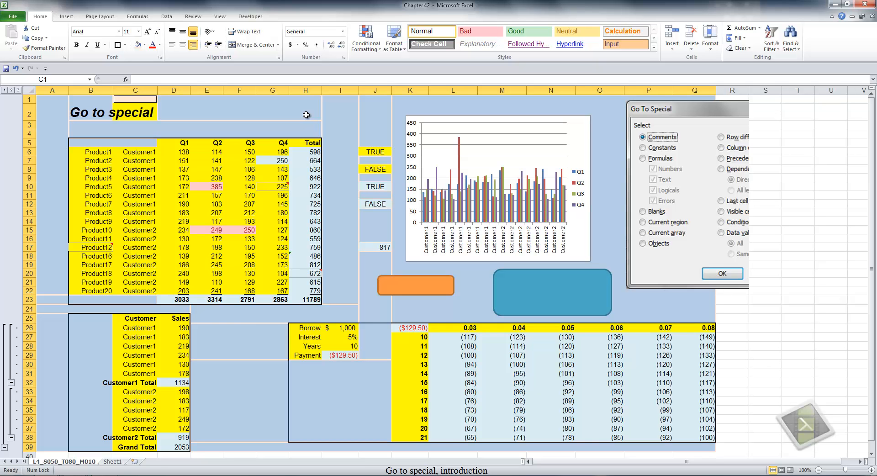
Select the current region around cell C13 with Go To Special
left_click(306, 114)
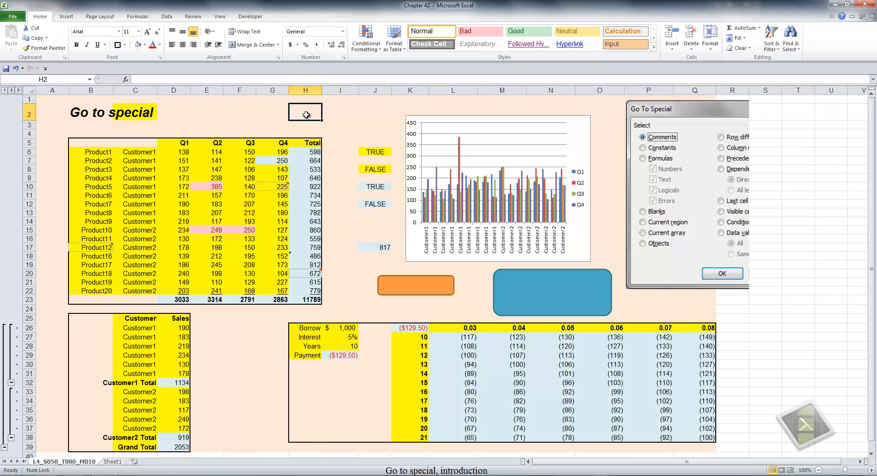
left_click(713, 114)
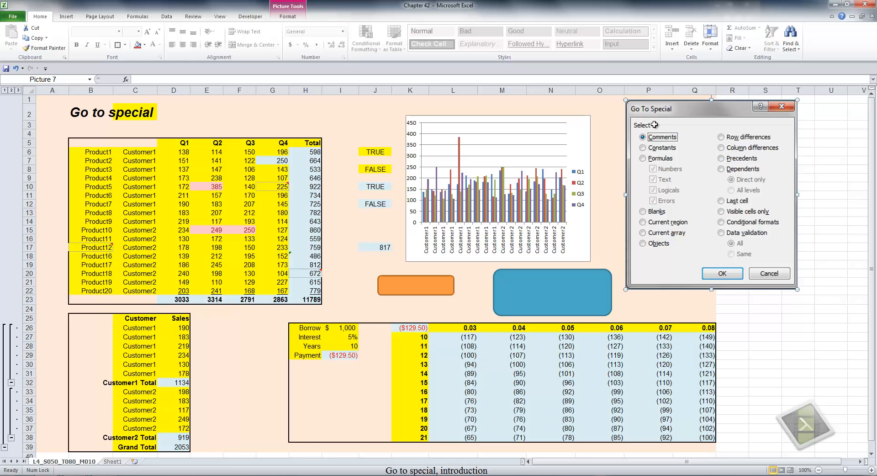
left_click(142, 213)
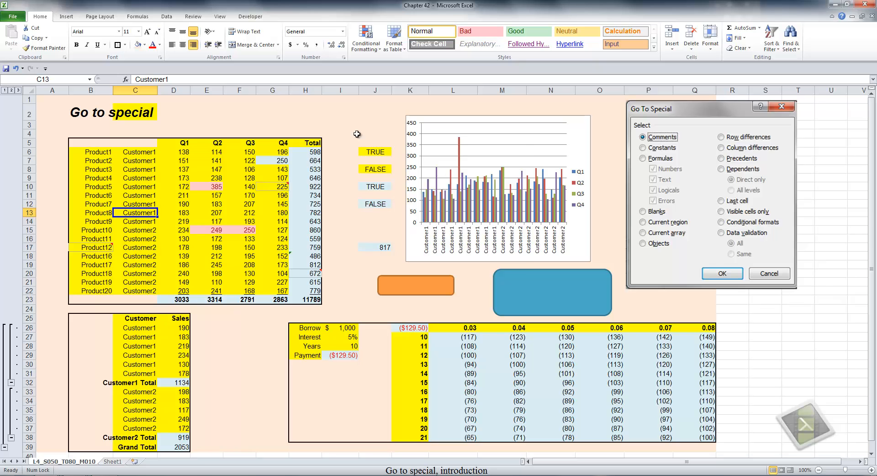
key("ctrl+g")
left_click(417, 259)
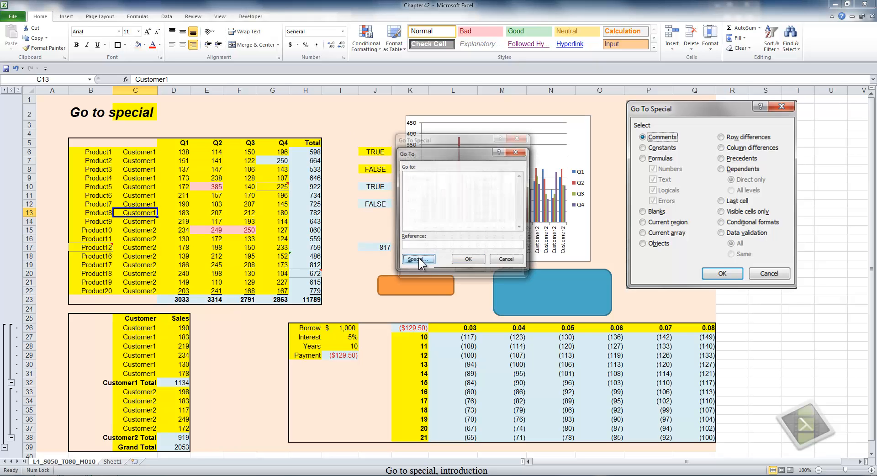
left_click(409, 231)
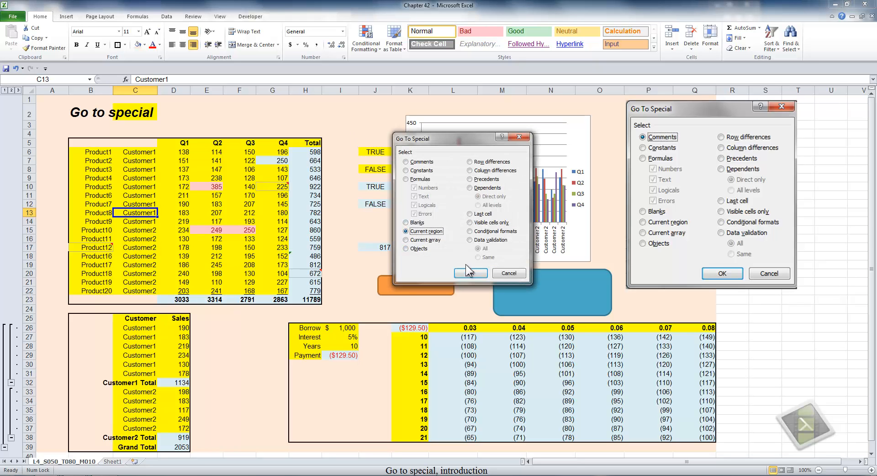
left_click(469, 273)
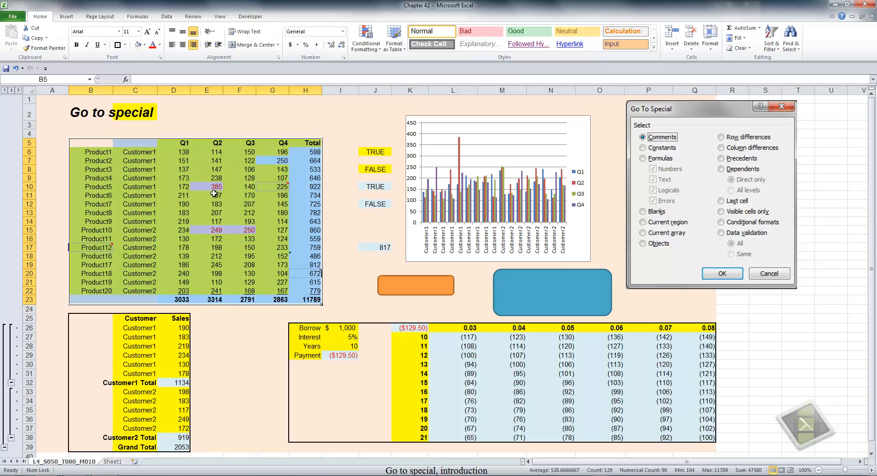
Select the table region surrounding cell C12 and extend the selection to the whole sheet
left_click(151, 204)
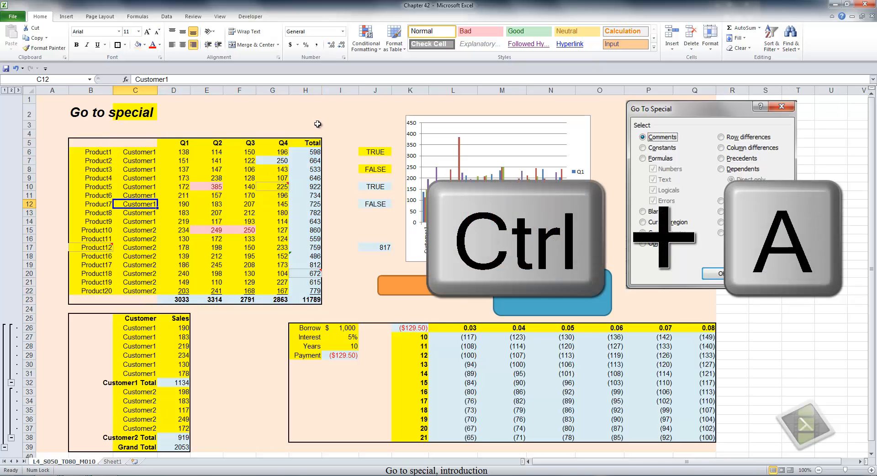
key("ctrl+a")
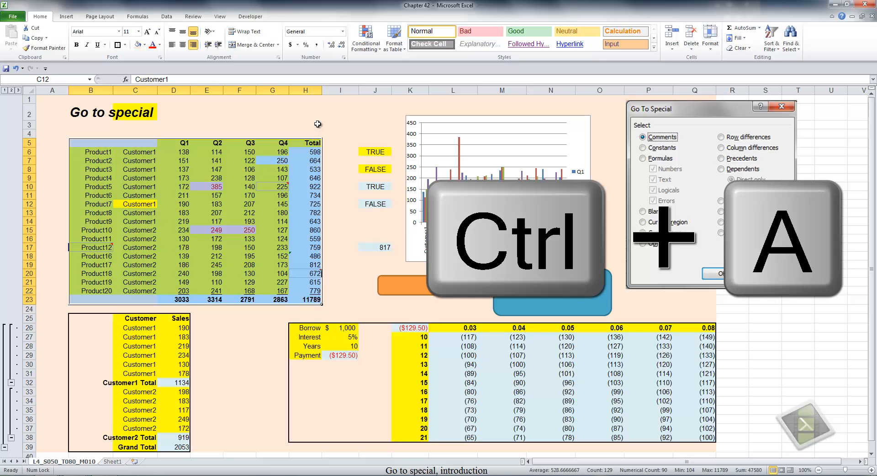
key("ctrl+a")
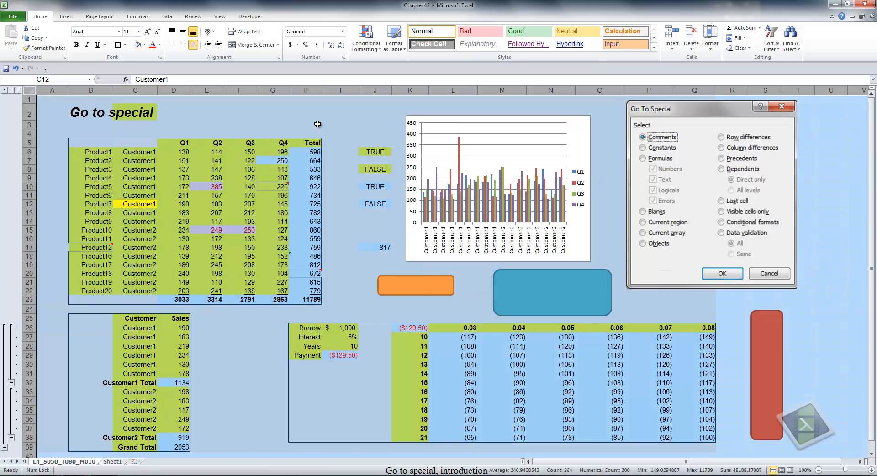
Start from cell G3, select the entire worksheet at once and clear the selection at cell I14
left_click(284, 124)
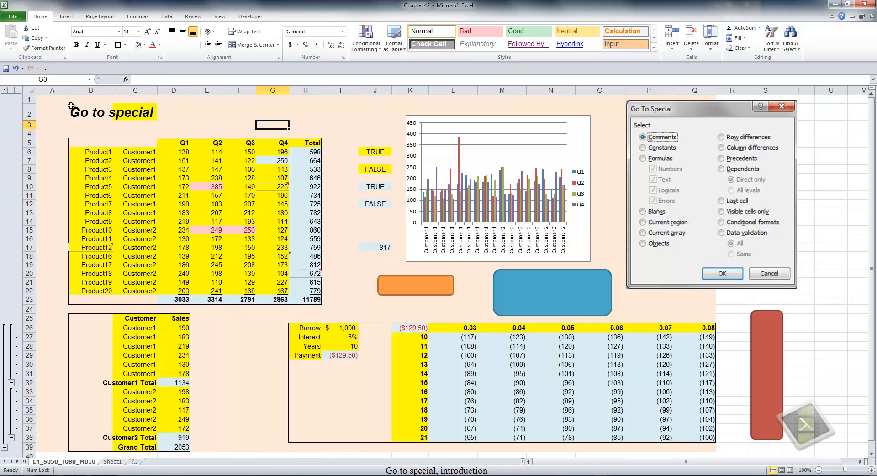
left_click(30, 90)
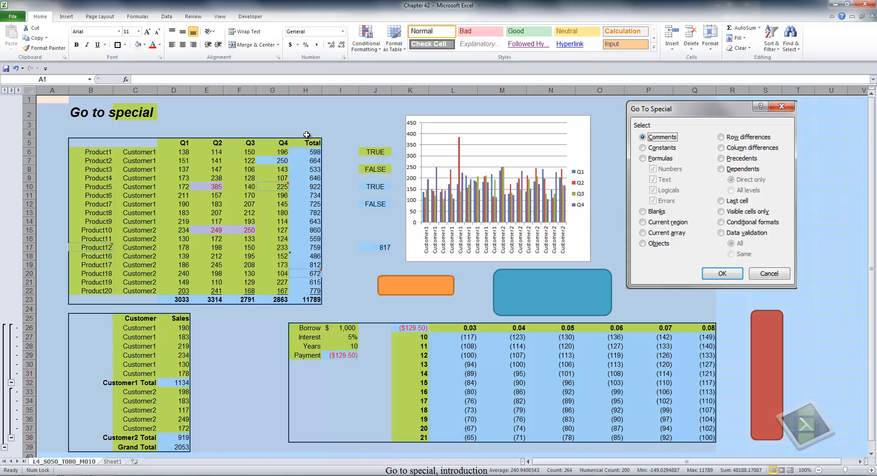
left_click(353, 221)
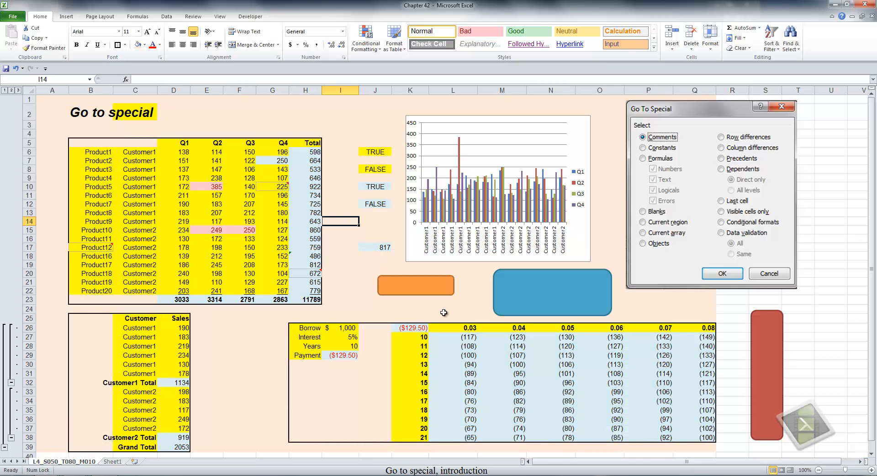
Select the current array of the loan payment data table from cell L29 with Go To Special
left_click(475, 353)
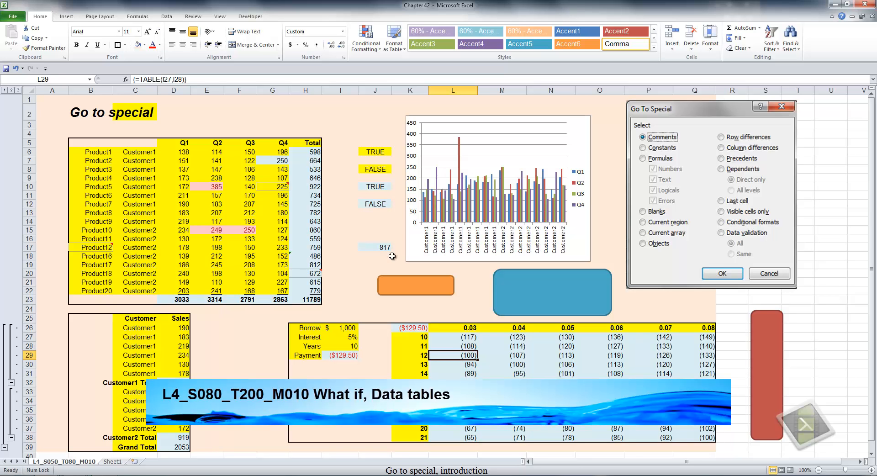
key("F5")
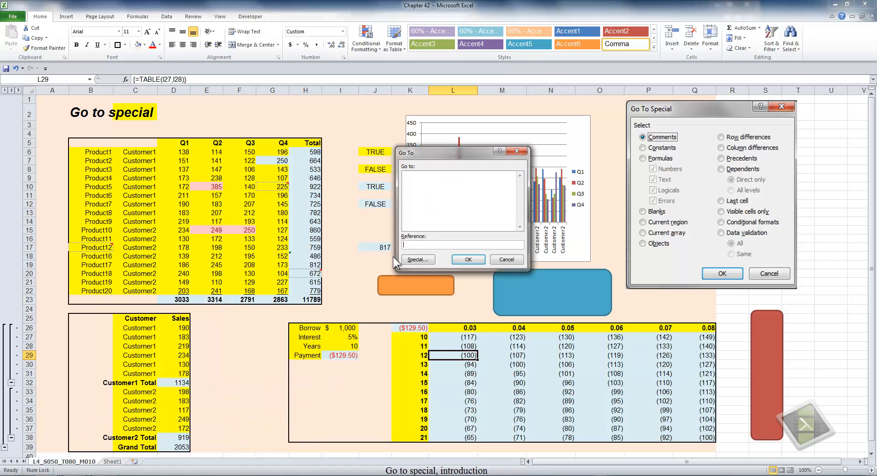
left_click(418, 259)
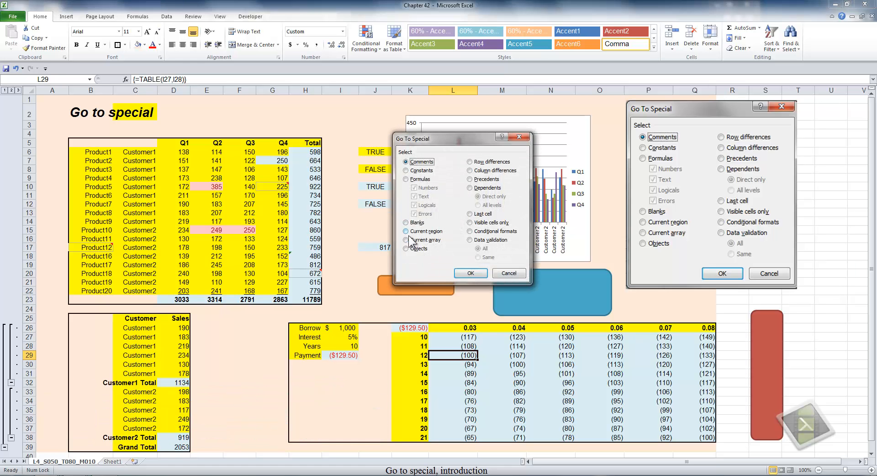
left_click(406, 240)
left_click(470, 272)
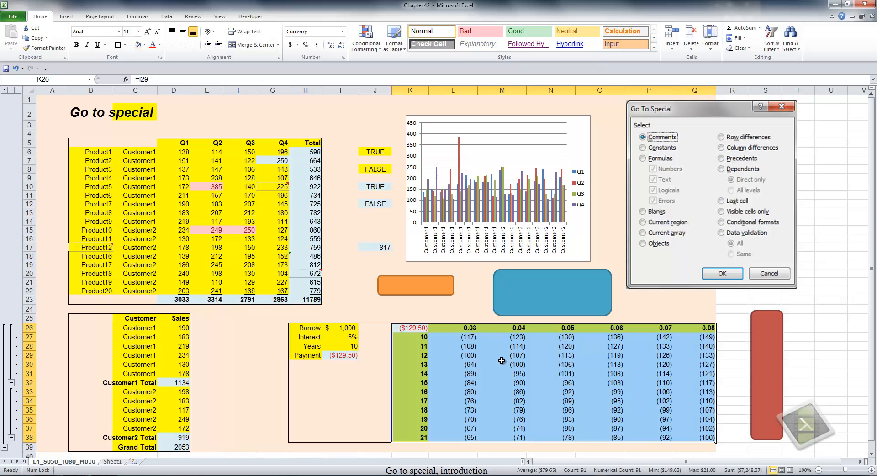
Return to cell L29 and select all objects on the sheet with Go To Special
left_click(470, 356)
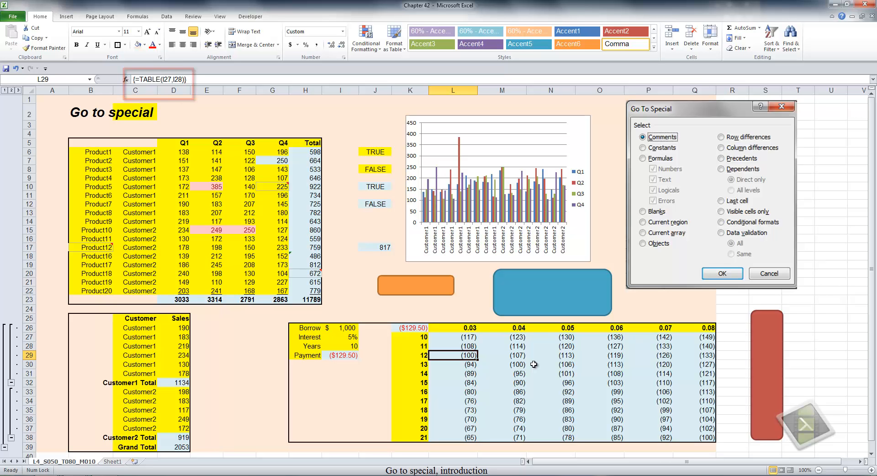
key("ctrl+g")
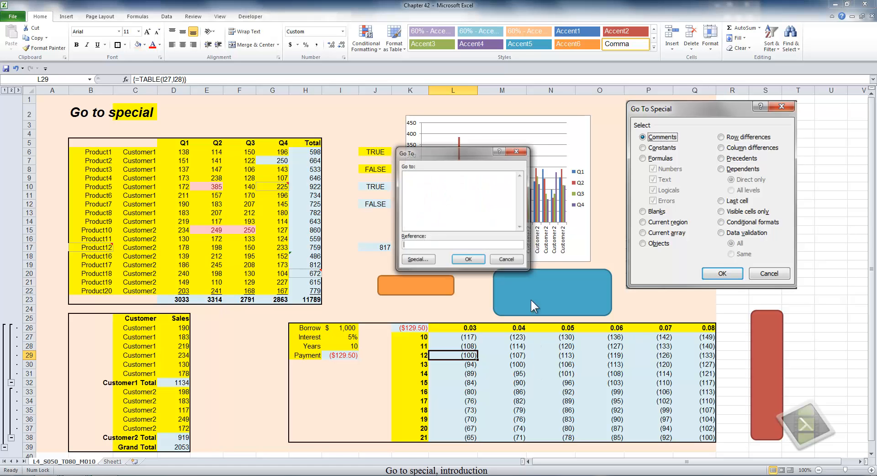
left_click(425, 261)
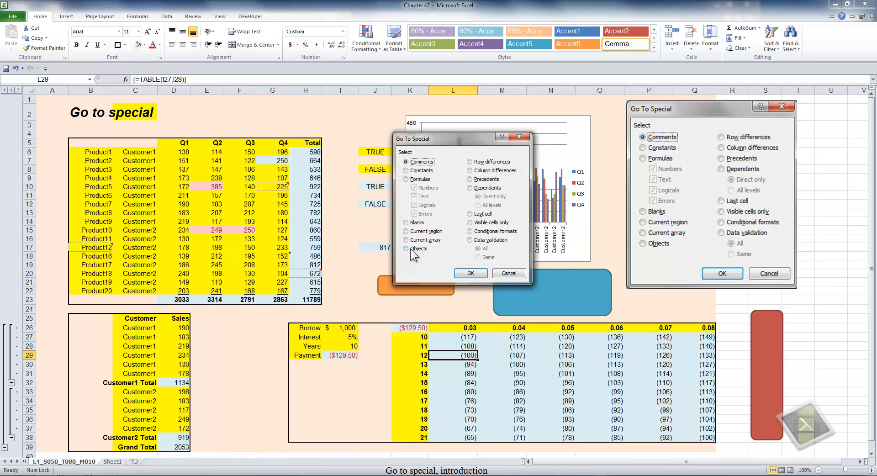
left_click(406, 248)
left_click(470, 273)
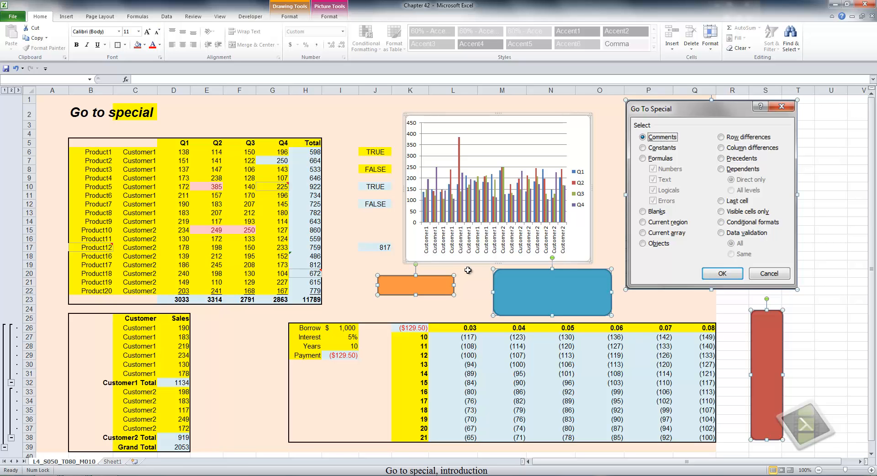
Cycle through the selected objects one at a time, ending on the chart
key("Tab")
key("Tab")
key("Tab")
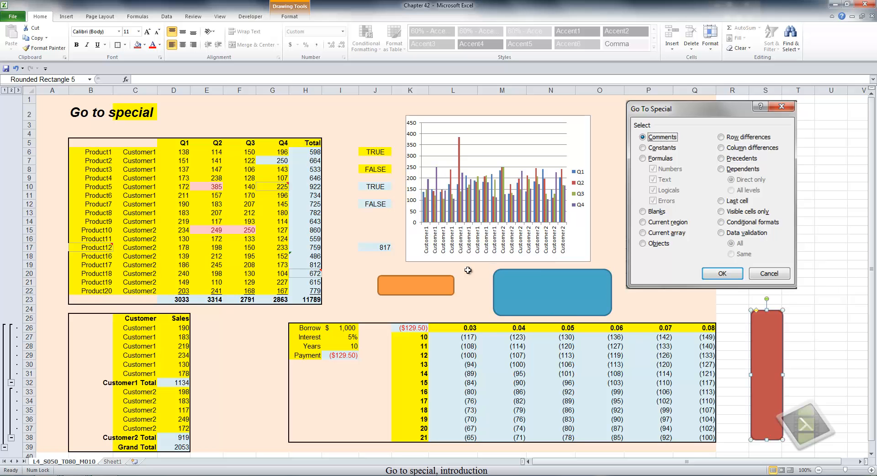
key("Tab")
key("Tab")
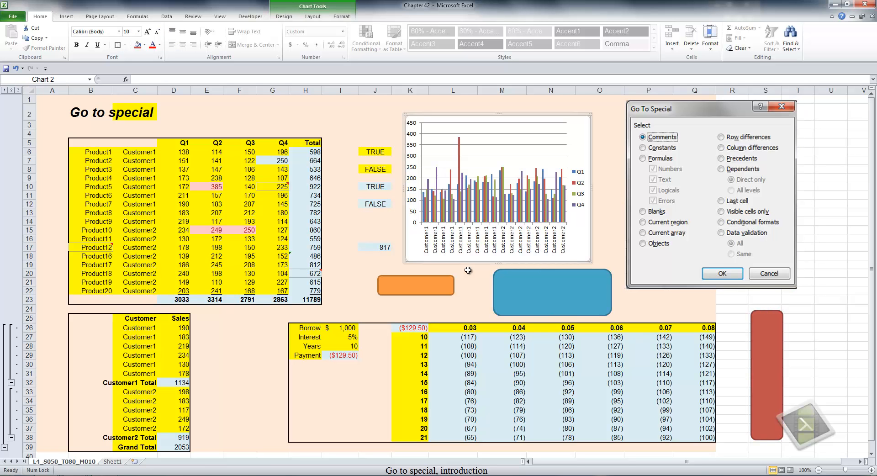
key("Tab")
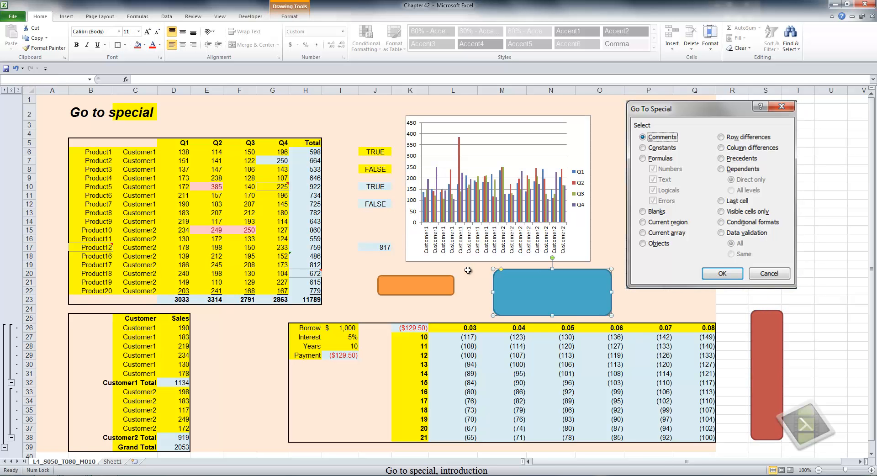
key("shift+Tab")
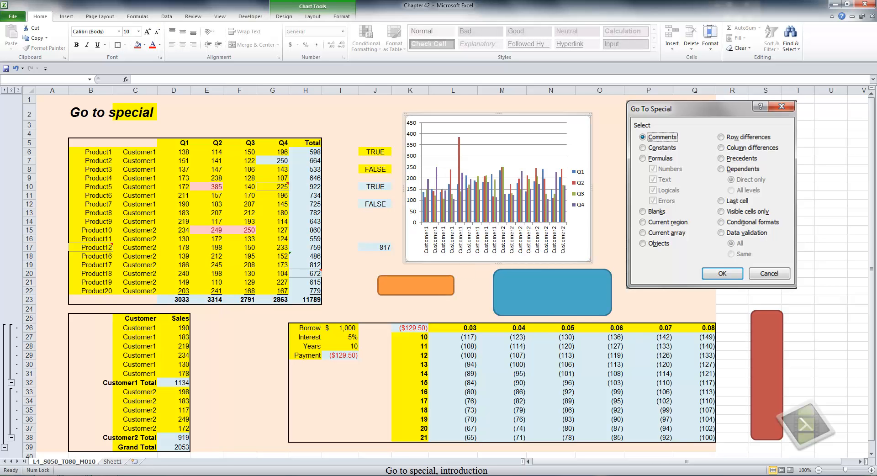
Examine the chart's layout and formatting options and the dialog picture's formatting options, then deselect the objects
left_click(289, 16)
left_click(312, 18)
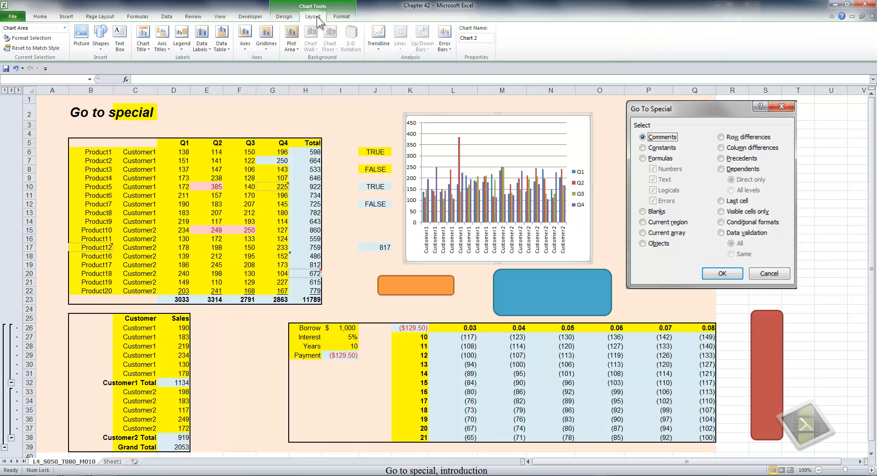
left_click(340, 17)
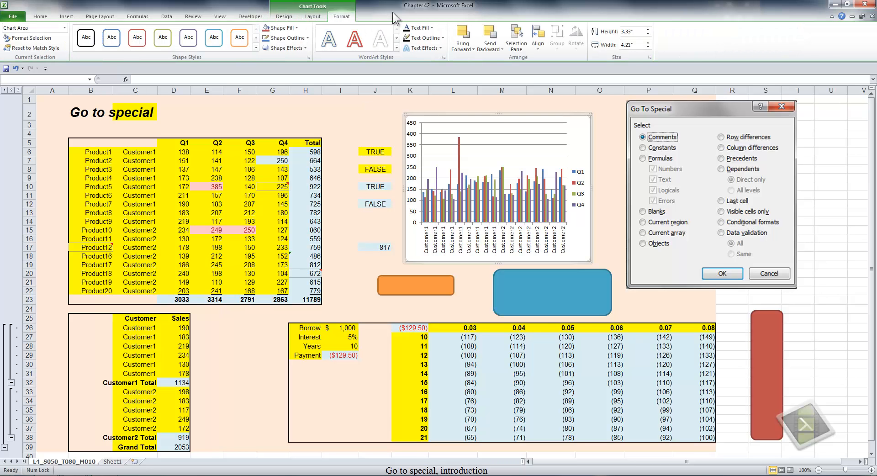
key("Tab")
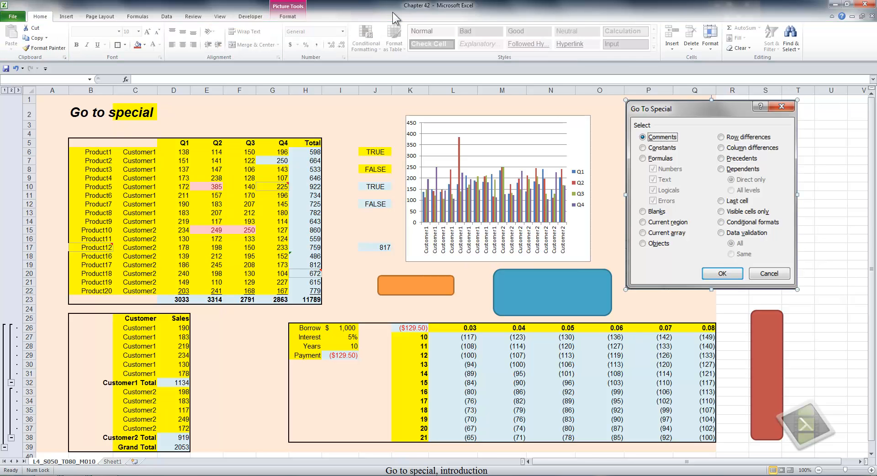
left_click(288, 17)
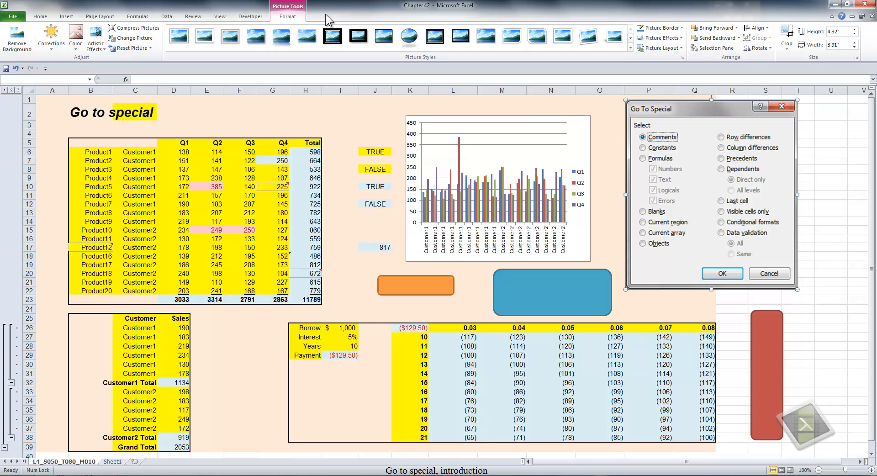
key("Escape")
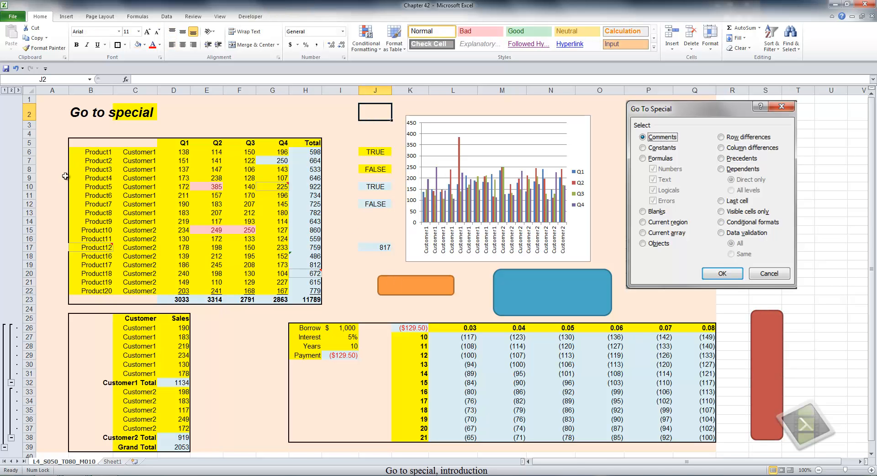
Select row 10 with E10 as the active cell and find its row differences with Go To Special
left_click(36, 187)
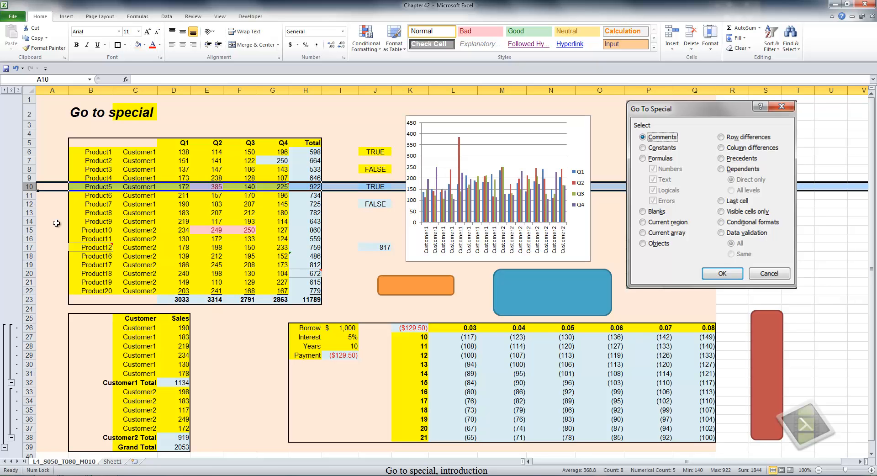
key("Tab")
key("Tab")
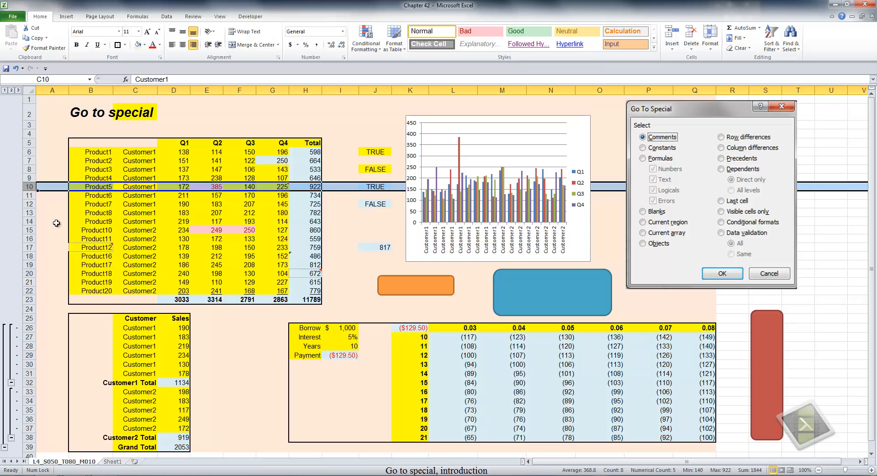
key("Tab")
key("Tab")
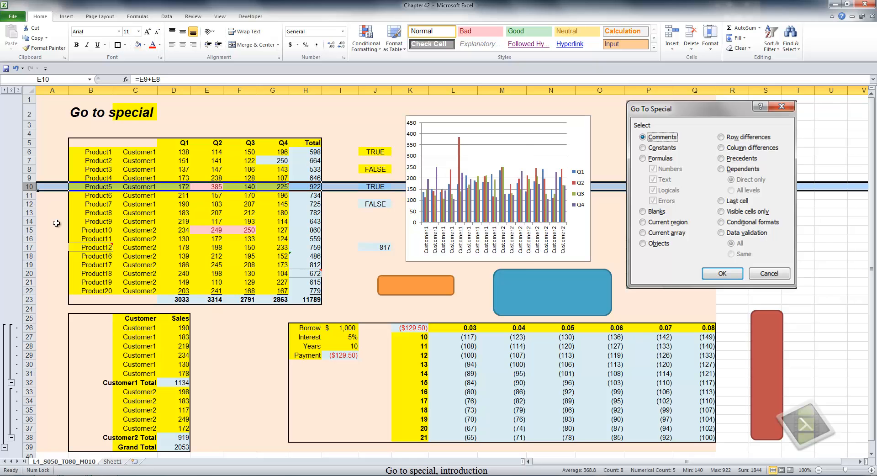
key("F5")
left_click(416, 266)
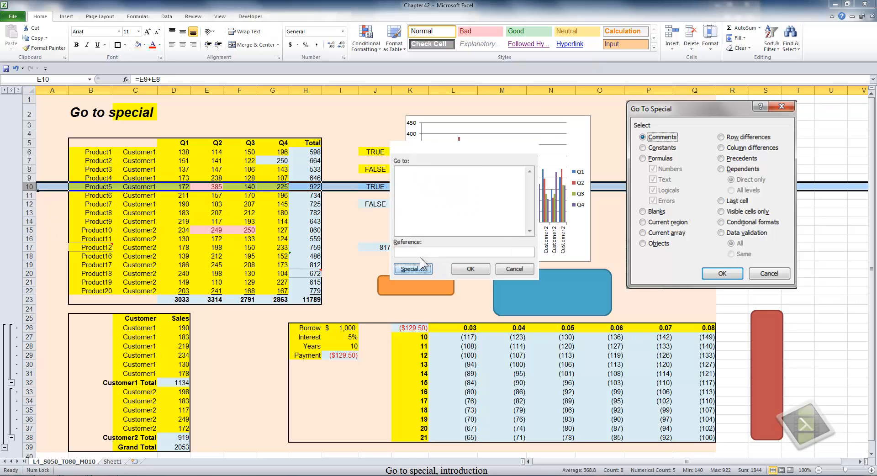
left_click(477, 163)
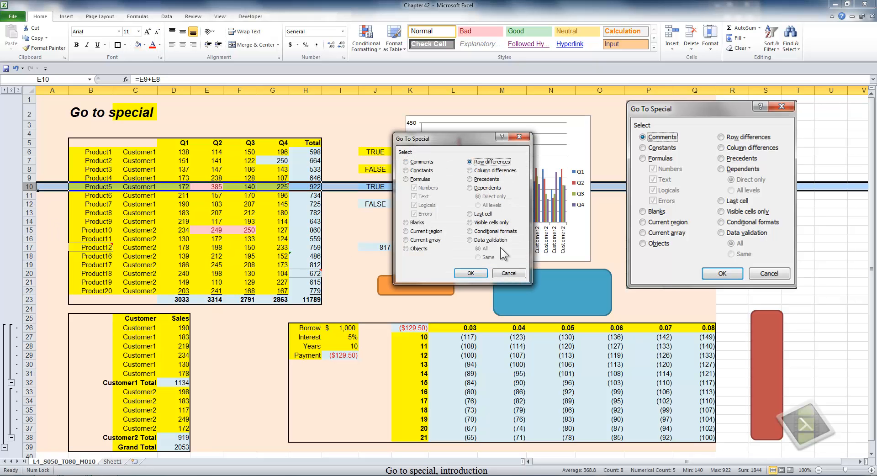
left_click(470, 273)
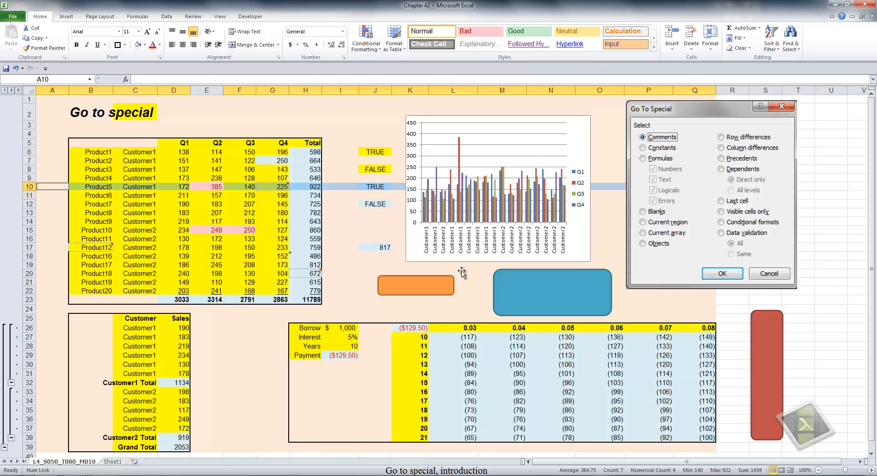
Fill the selected row differences in row 10 with dark blue and deselect the row
left_click(145, 45)
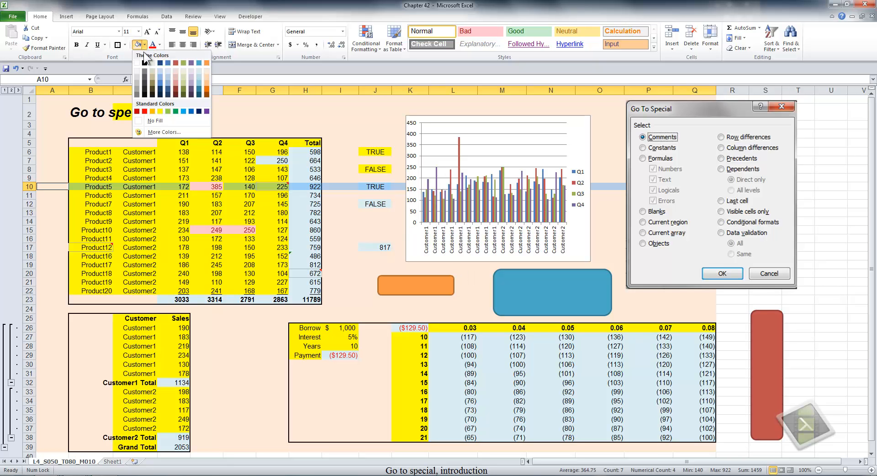
left_click(160, 83)
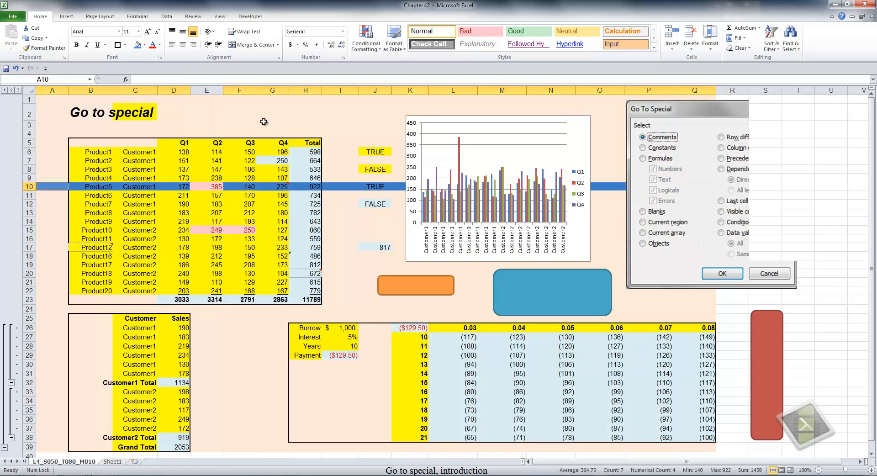
left_click(269, 124)
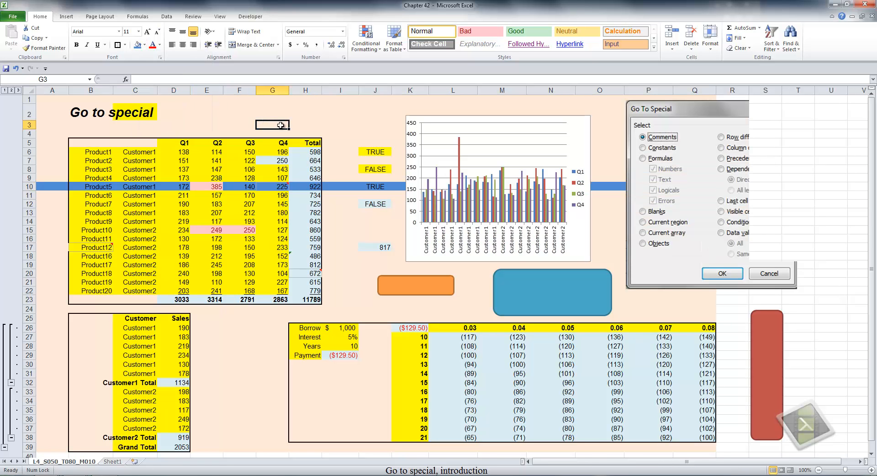
Examine the formula in E10 and compare it with the contents of the other cells along row 10
left_click(217, 187)
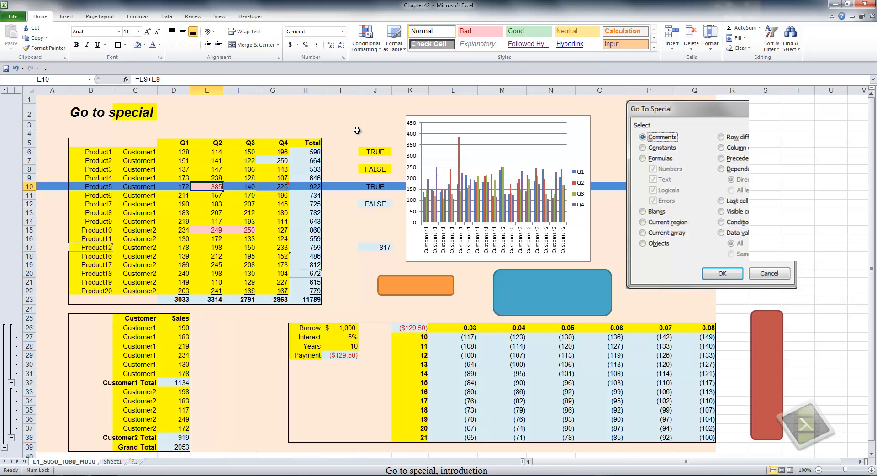
key("F2")
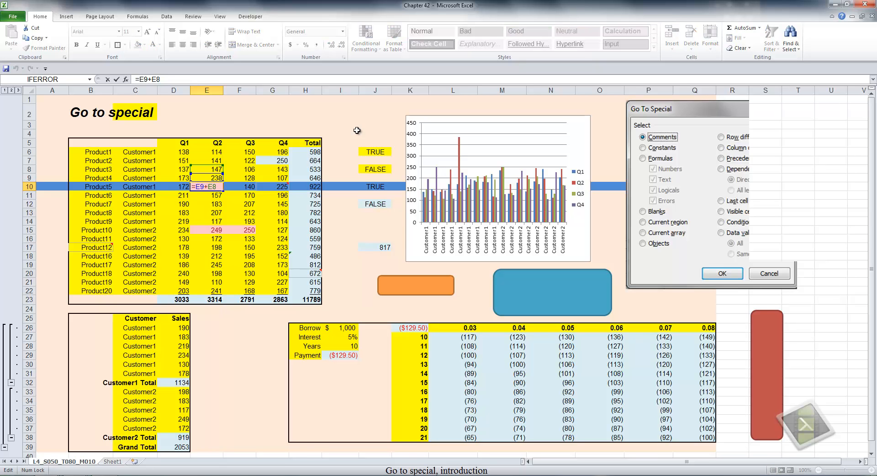
key("Escape")
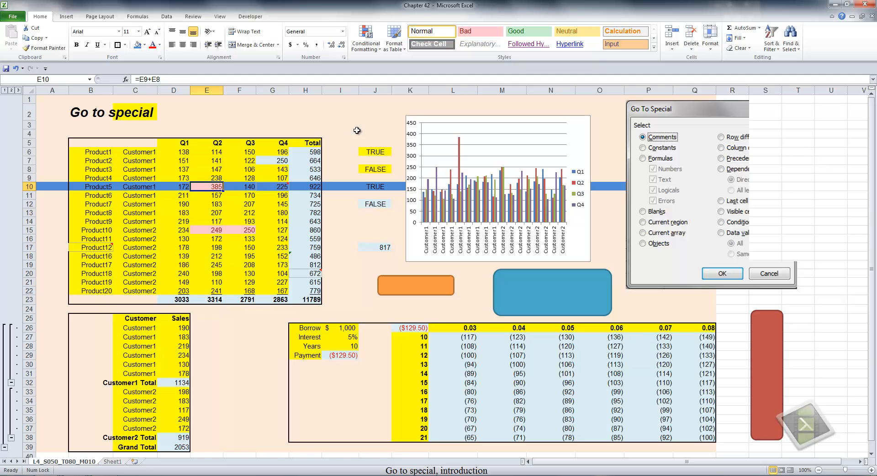
key("shift+Tab")
key("shift+Tab")
key("shift+Tab")
key("Tab")
key("Tab")
key("Tab")
key("Tab")
key("Tab")
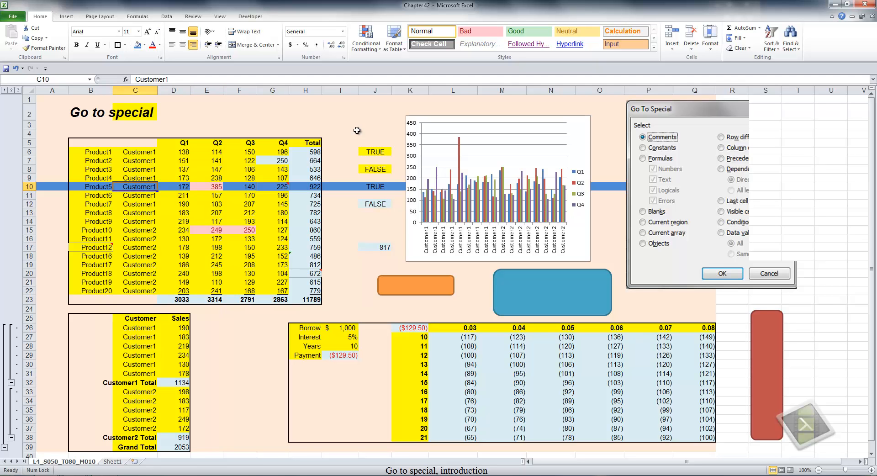
key("Tab")
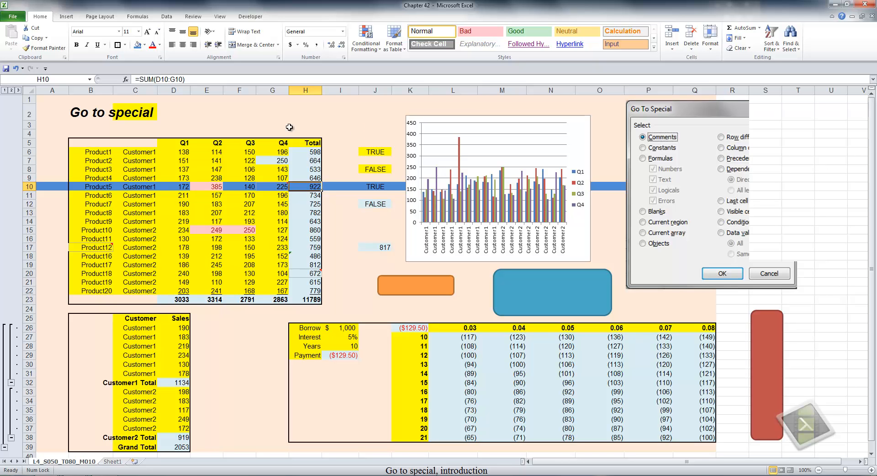
Select column G with G7 as the active cell, find its column differences with Go To Special and fill them with the same dark blue
left_click(275, 89)
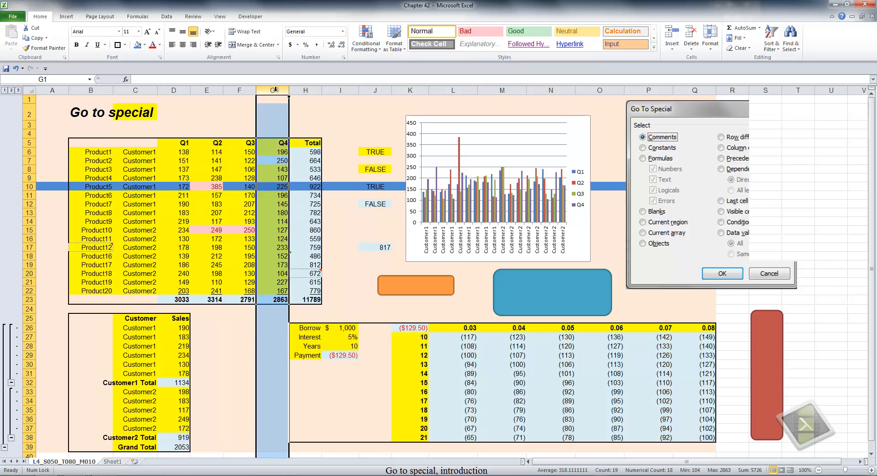
key("Return")
key("Return")
key("Return")
key("Return")
key("Return")
key("Return")
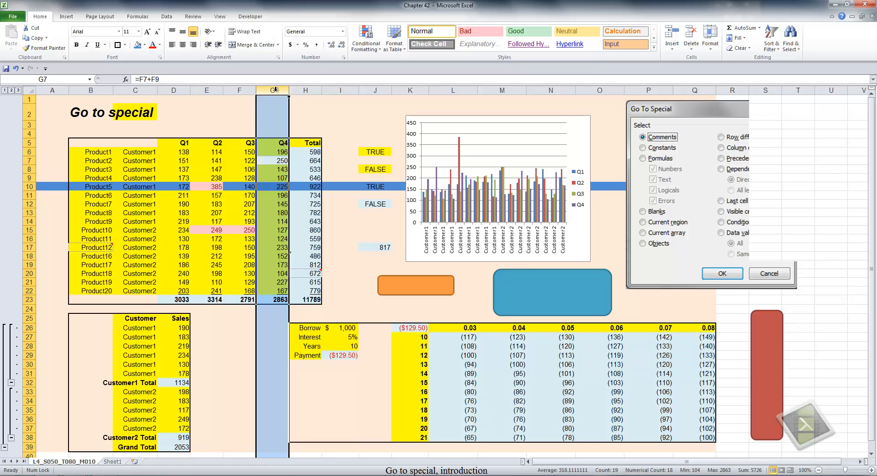
key("F5")
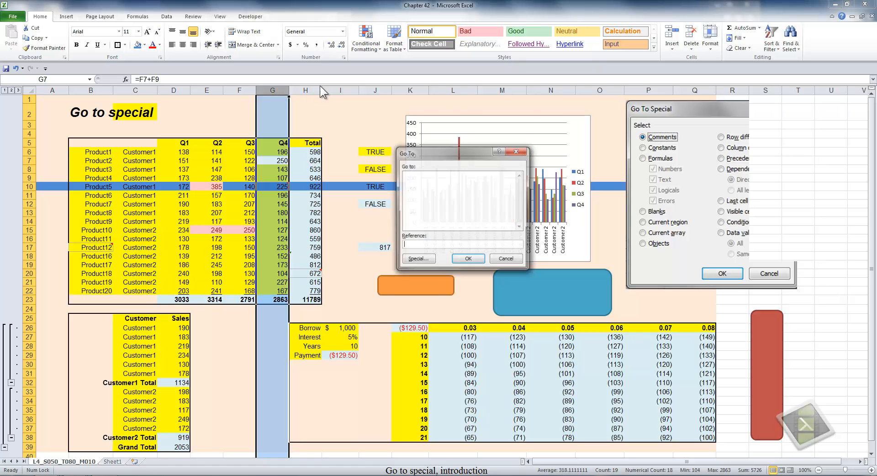
left_click(424, 262)
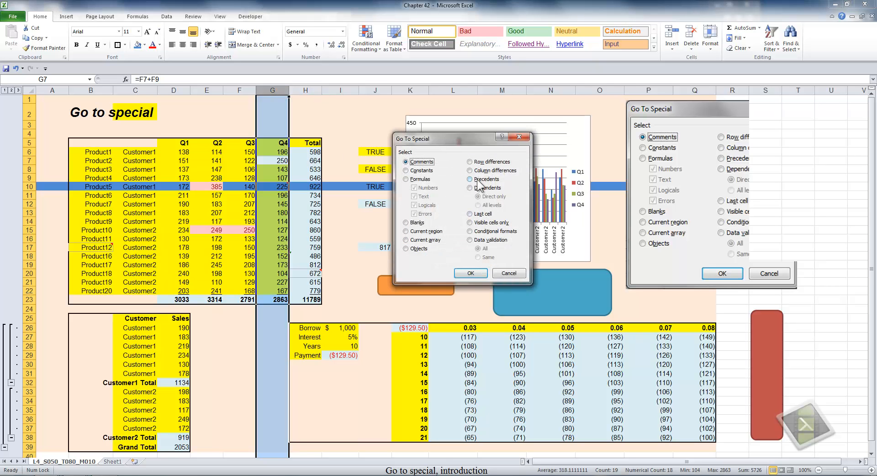
left_click(478, 170)
left_click(470, 273)
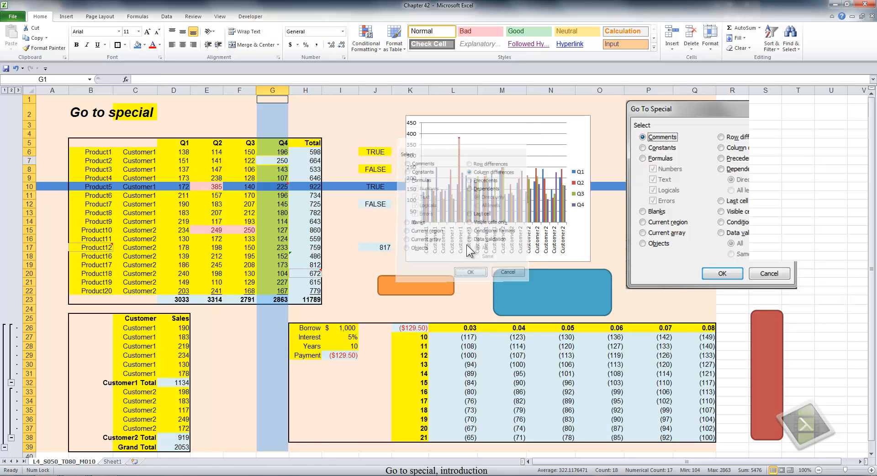
left_click(138, 45)
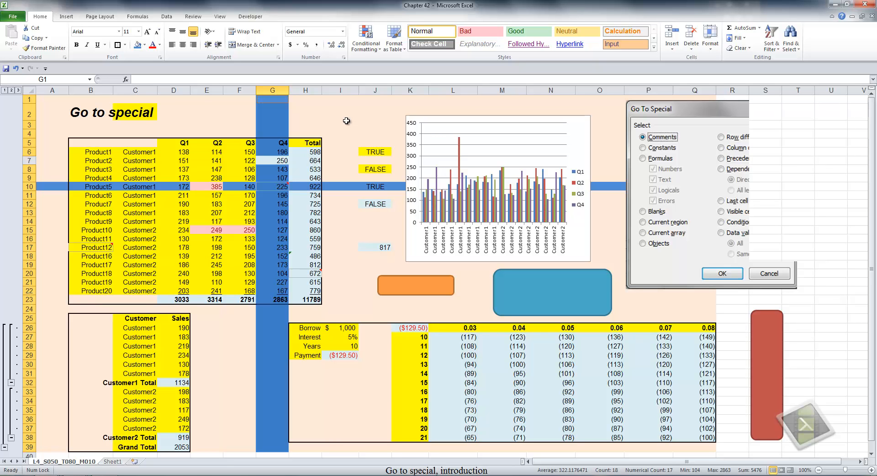
Examine the formula in J17 with the cells it references, and the formula in G7
left_click(379, 246)
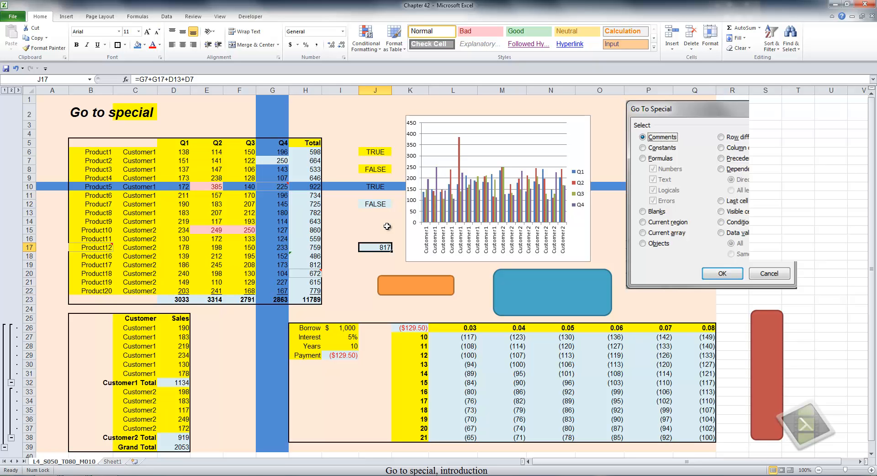
key("F2")
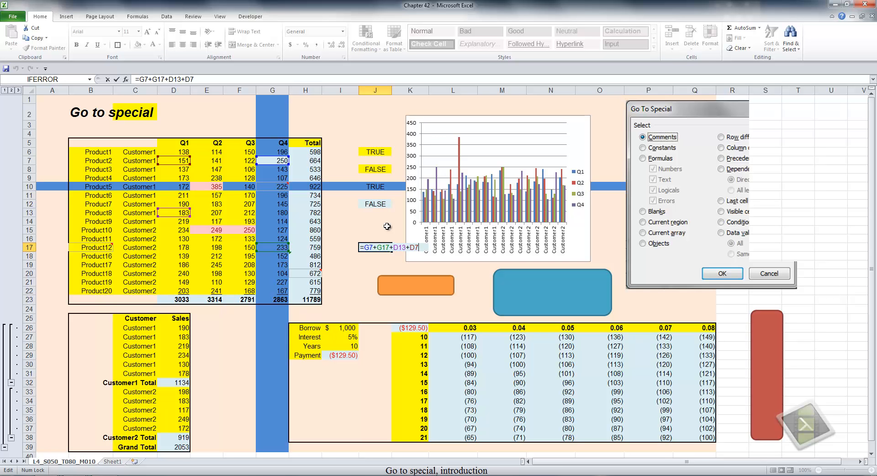
key("Escape")
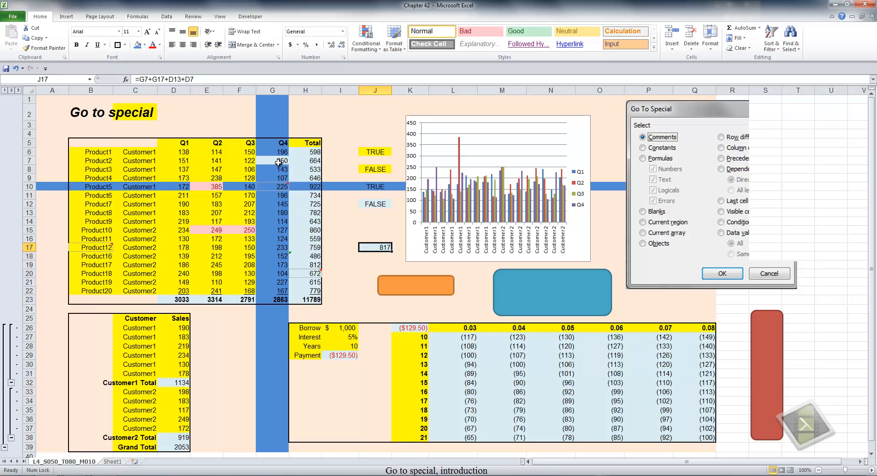
left_click(279, 163)
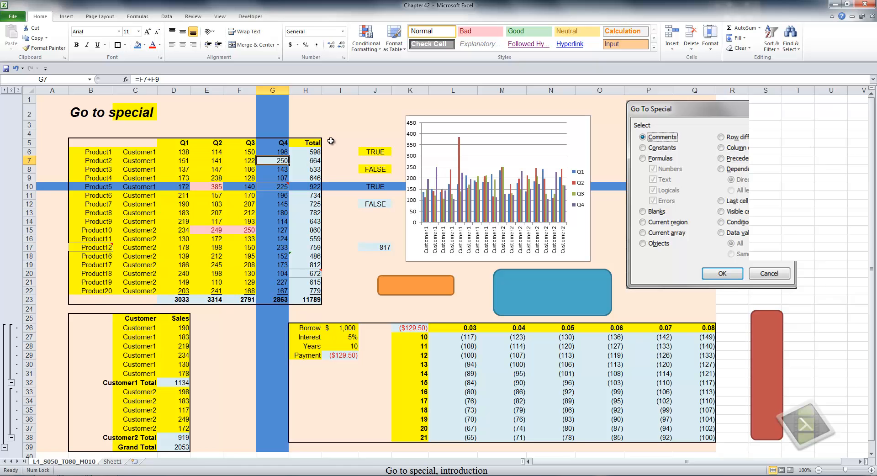
Select the direct precedents of J17 with Go To Special, fill them with tan and return to J17
left_click(385, 247)
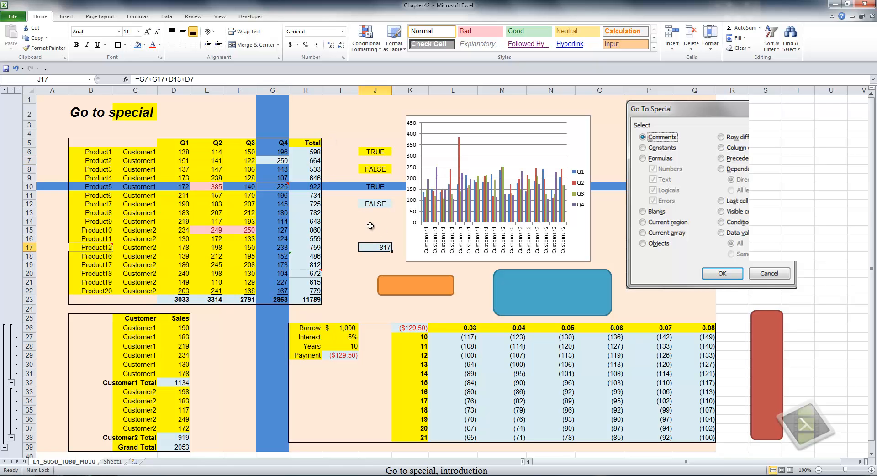
key("F5")
left_click(420, 259)
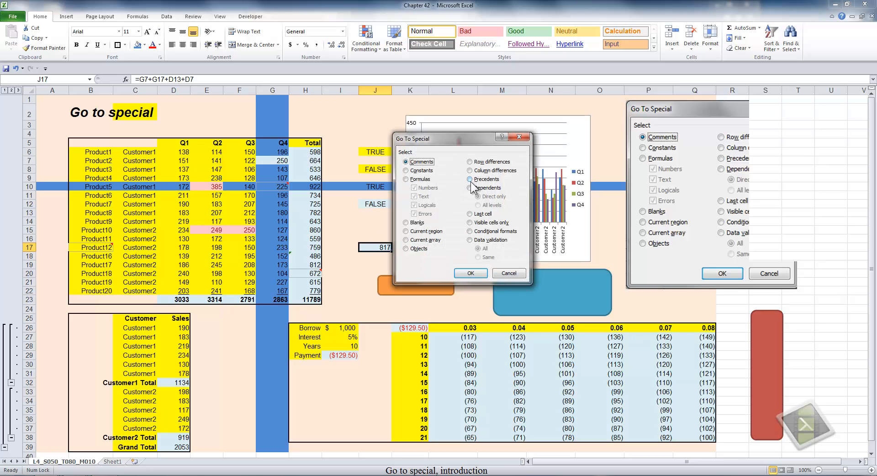
left_click(476, 180)
left_click(477, 273)
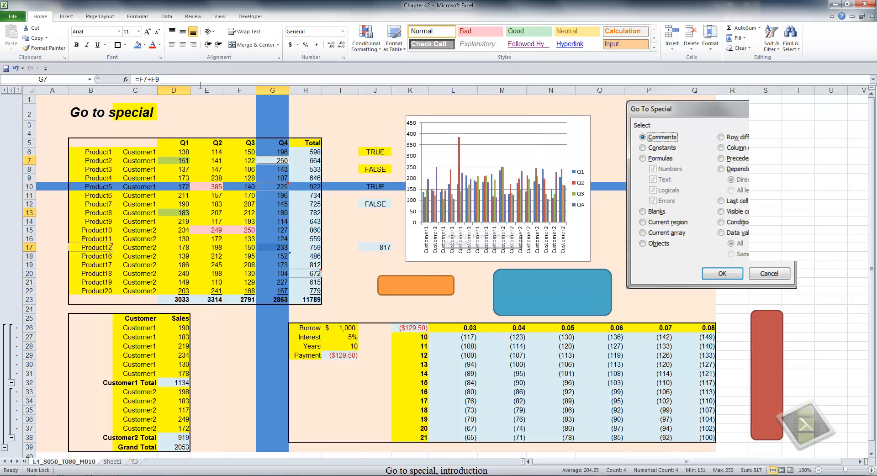
left_click(144, 45)
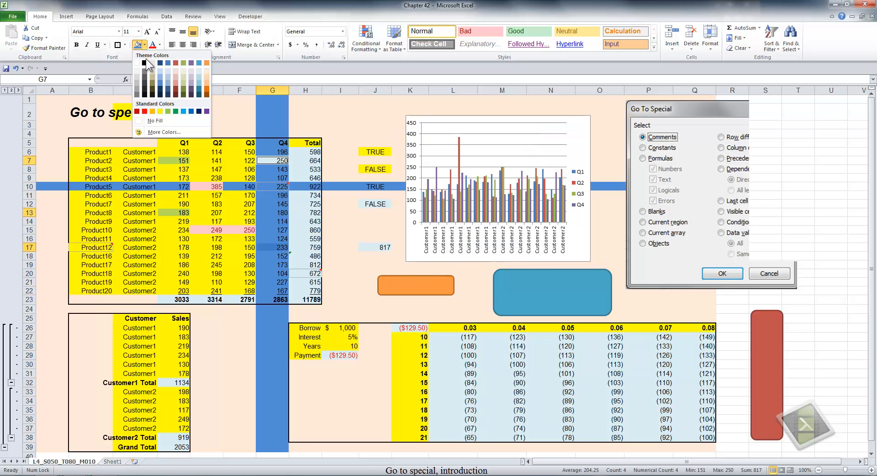
left_click(151, 75)
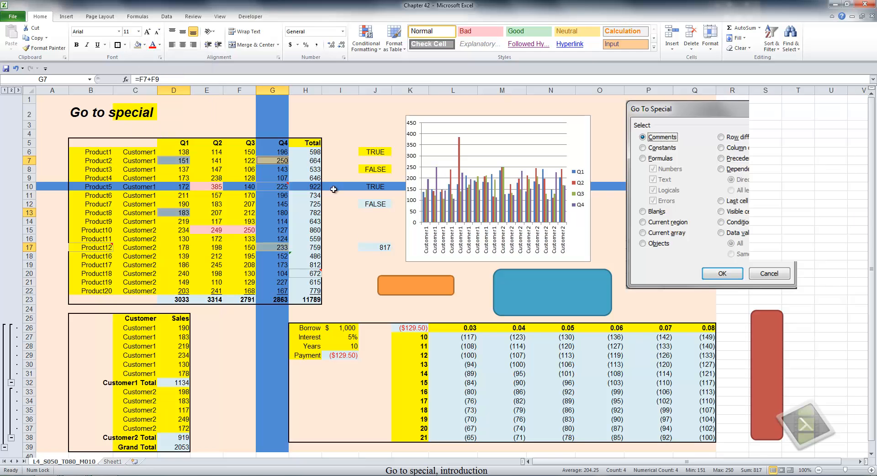
left_click(356, 247)
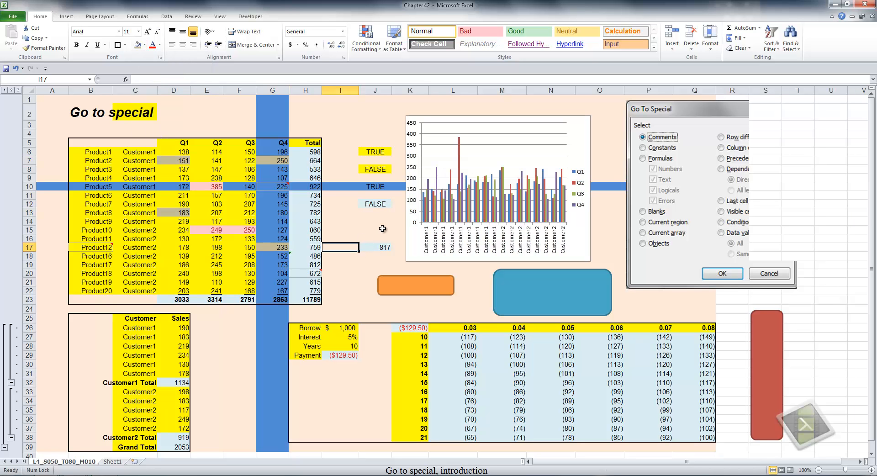
key("Right")
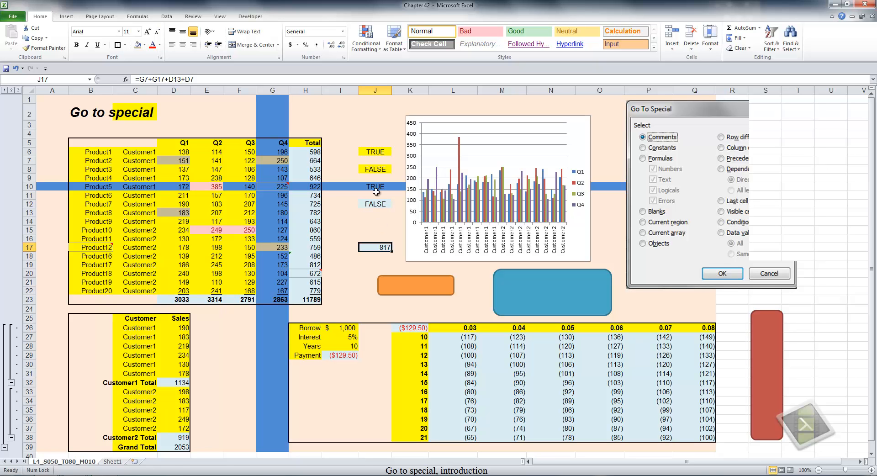
Select all levels of dependents of F7 with Go To Special, fill them with light olive green and deselect them
left_click(278, 161)
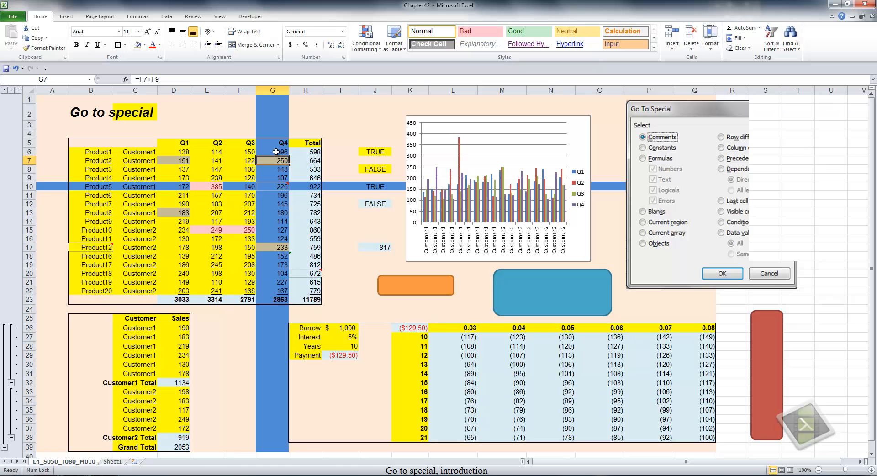
left_click(248, 162)
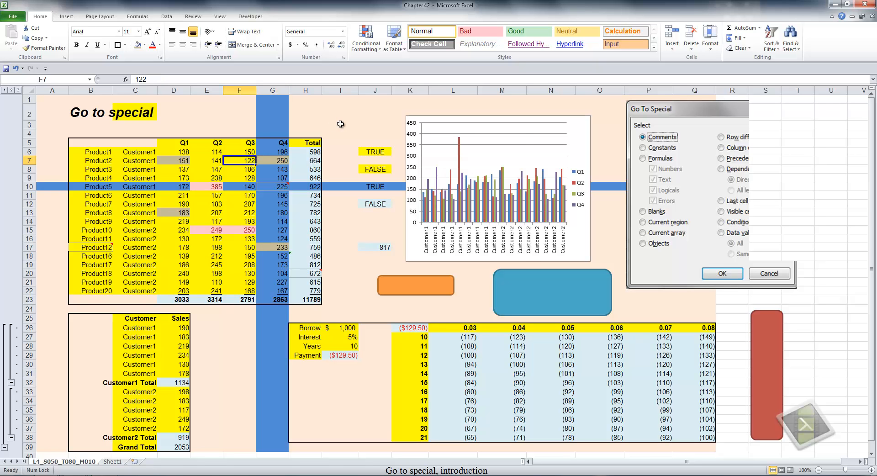
key("F5")
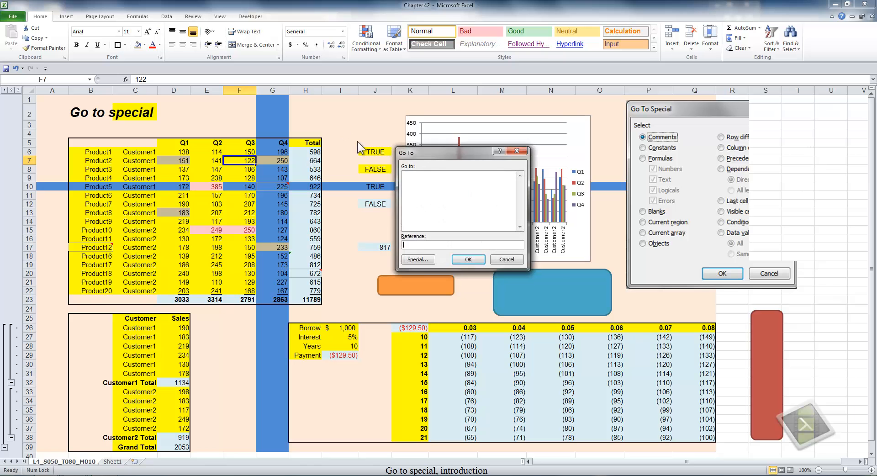
left_click(417, 259)
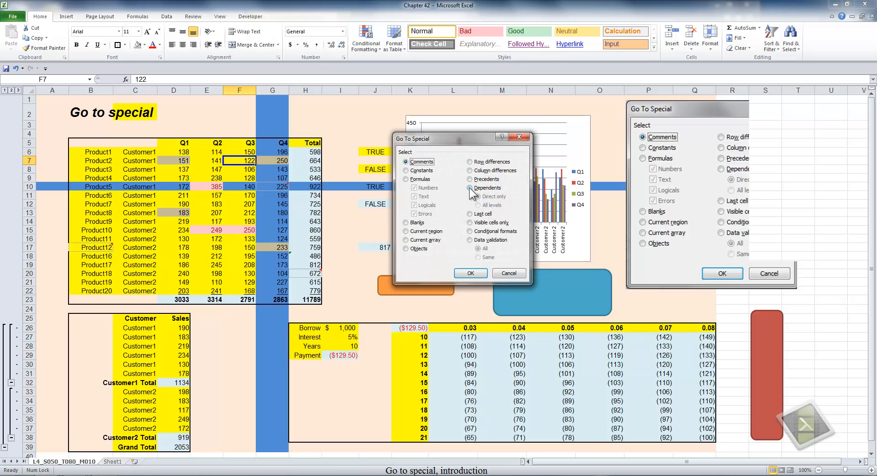
left_click(483, 188)
left_click(475, 273)
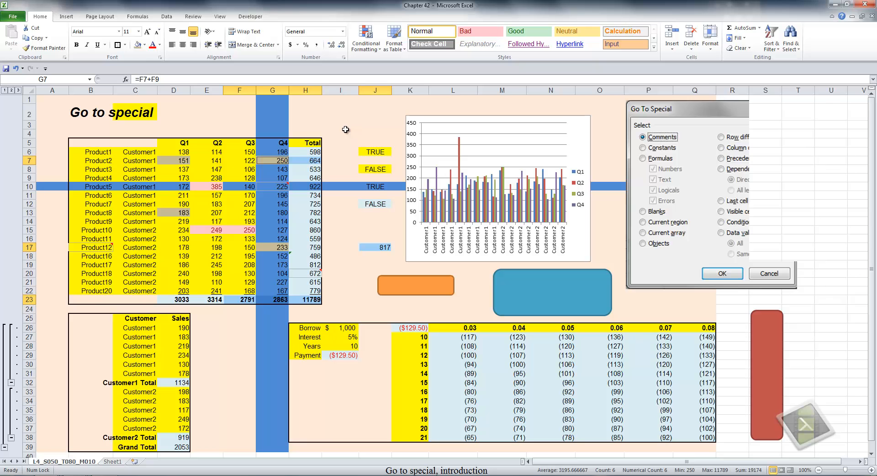
left_click(145, 44)
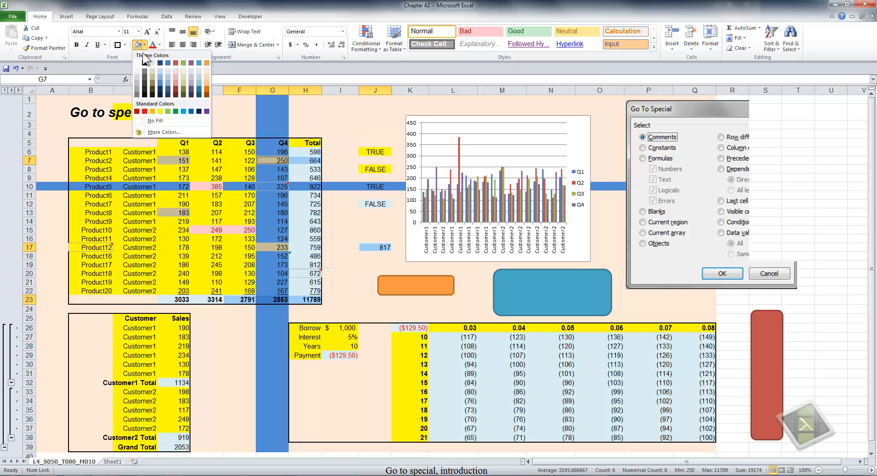
left_click(183, 82)
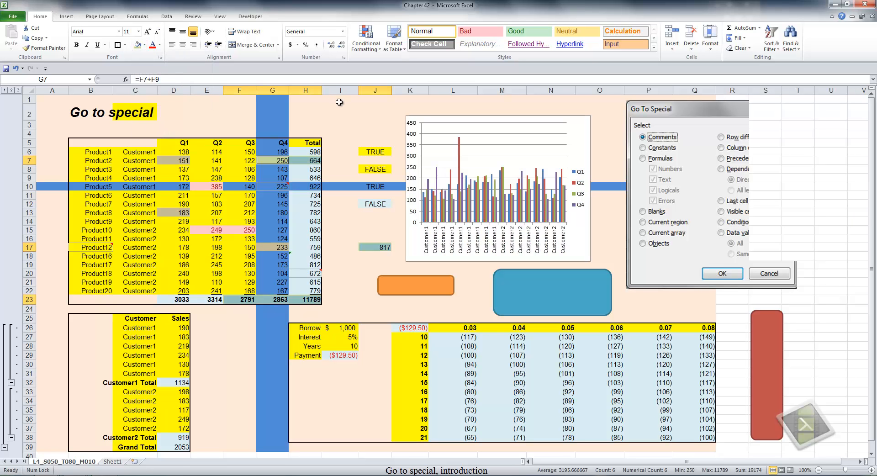
left_click(338, 107)
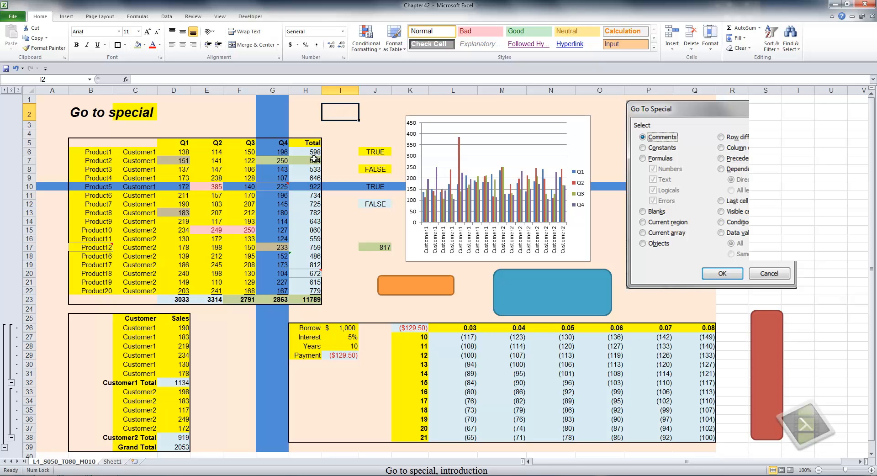
Select the green dependent cells G7:H7, J17 and F23:H23 together
left_click_drag(285, 161, 313, 161)
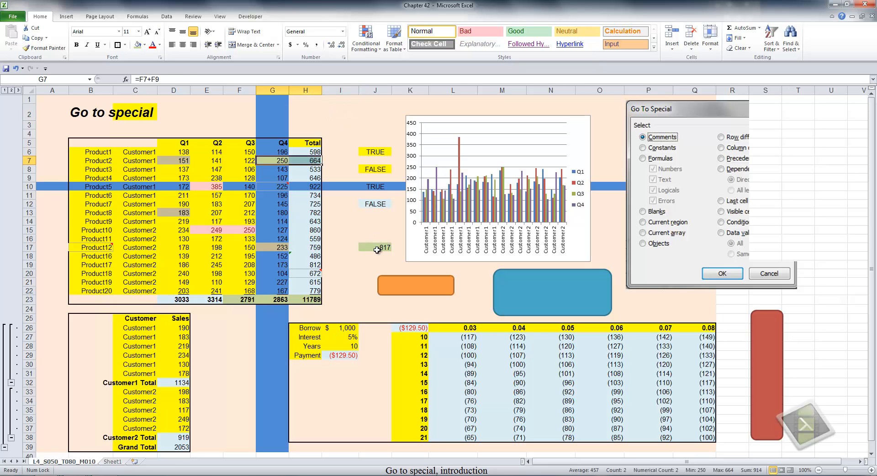
left_click(376, 247, "ctrl")
left_click_drag(244, 299, 308, 300, "ctrl")
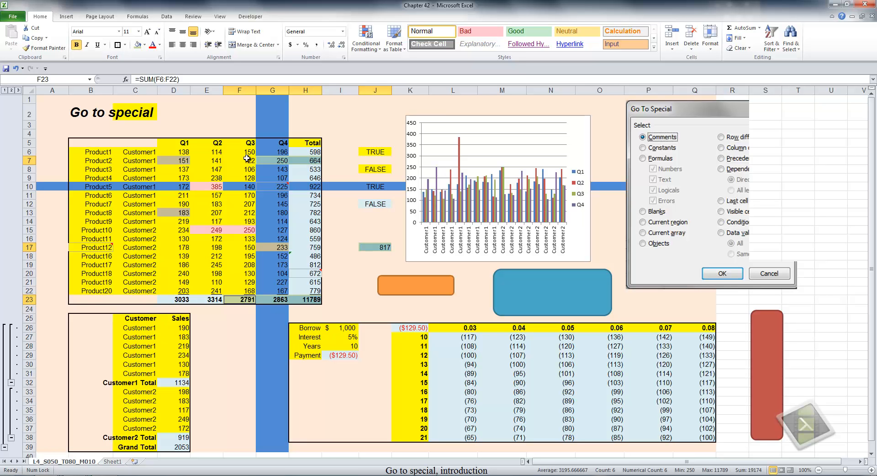
Jump to the worksheet's last cell with Go To Special, then return to I3 and go directly to the last cell
key("F5")
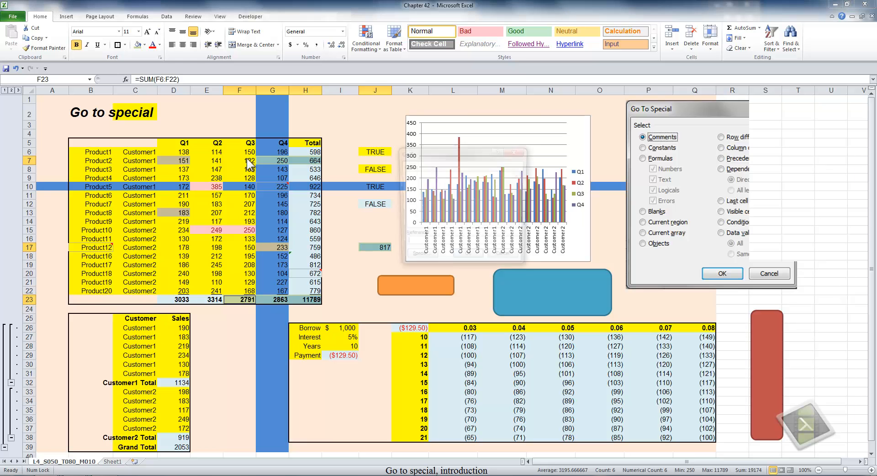
left_click(419, 259)
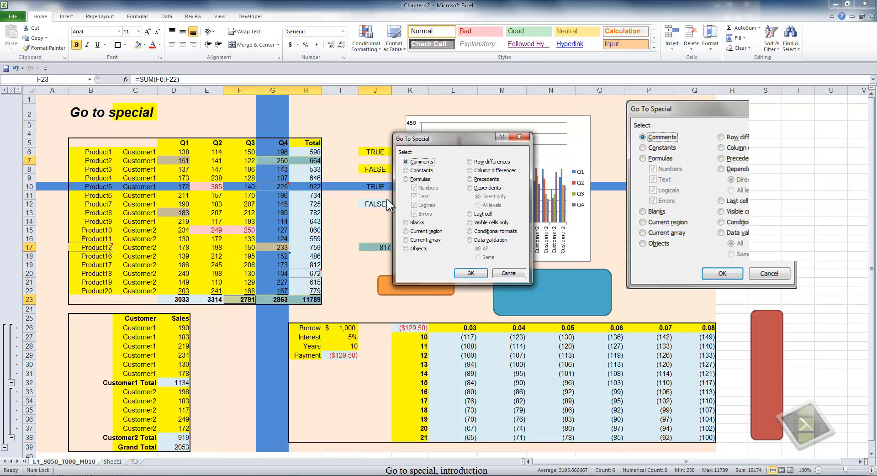
left_click(478, 214)
left_click(475, 273)
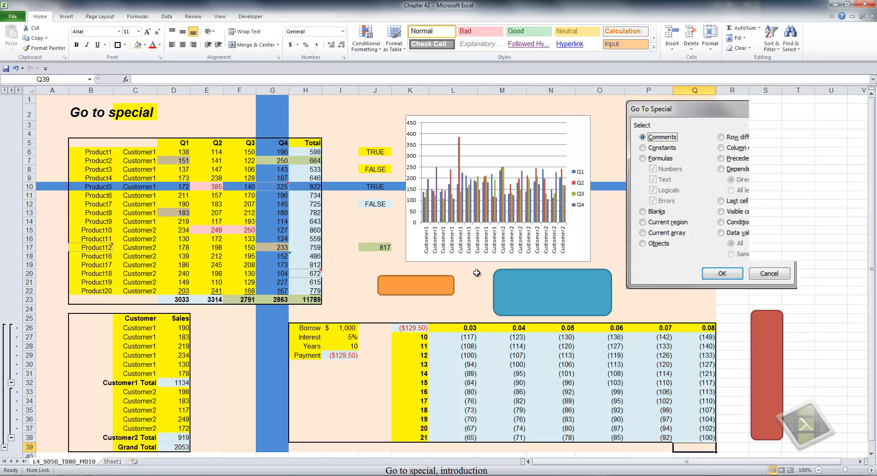
left_click(348, 123)
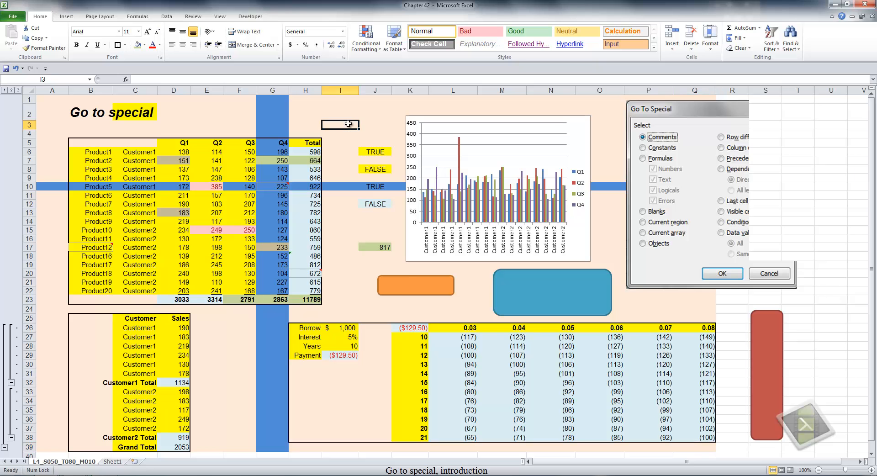
key("ctrl+End")
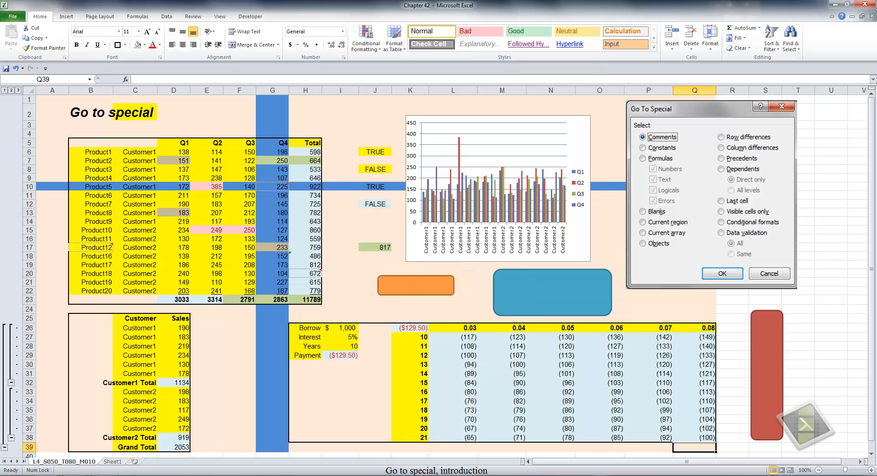
Collapse the row outline to level 2 so only the customer totals and grand total rows show
left_click(12, 90)
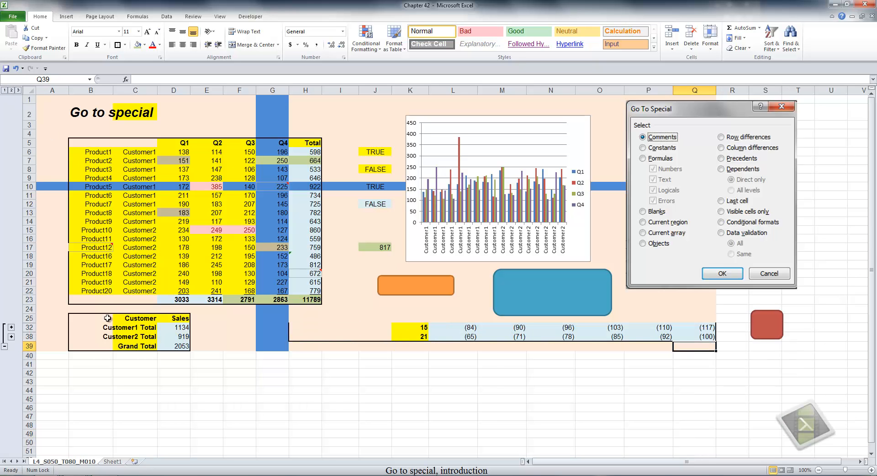
Try copying the collapsed subtotal table B25:D39 and pasting it as values at B43, and undo the paste
left_click_drag(94, 317, 166, 344)
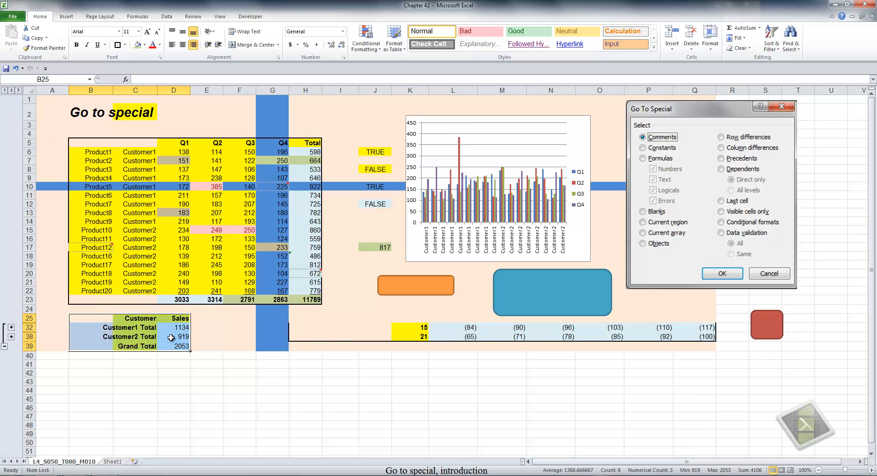
key("ctrl+c")
left_click(101, 382)
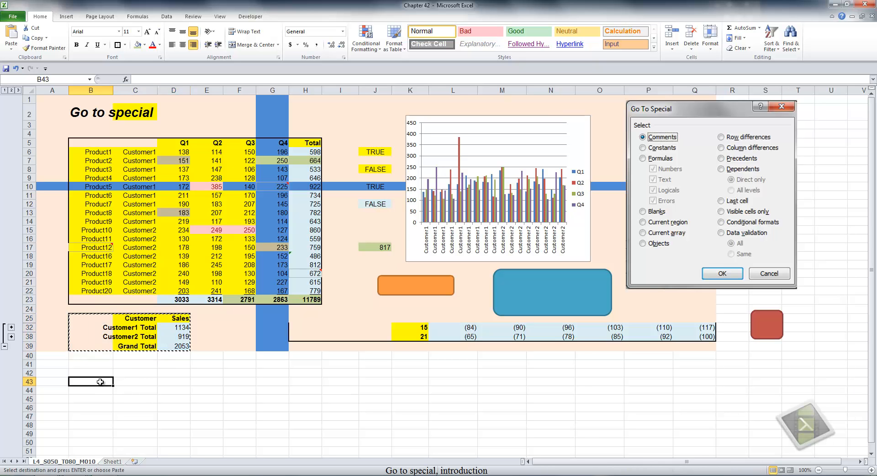
right_click(100, 380)
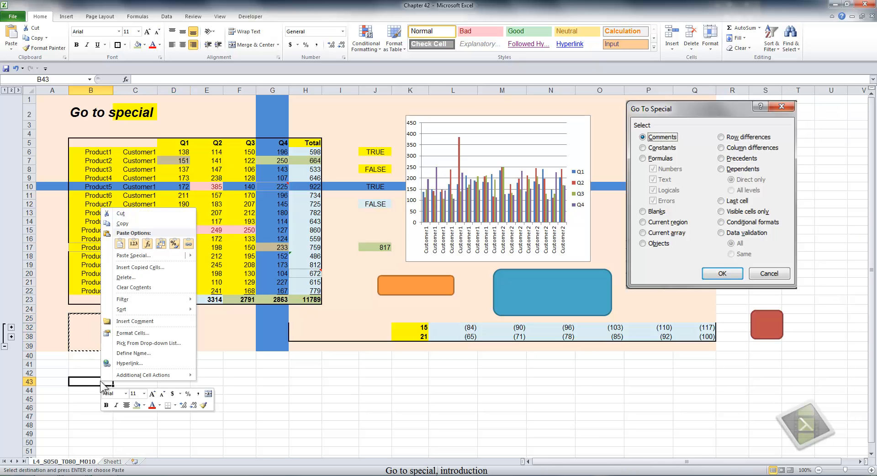
left_click(134, 244)
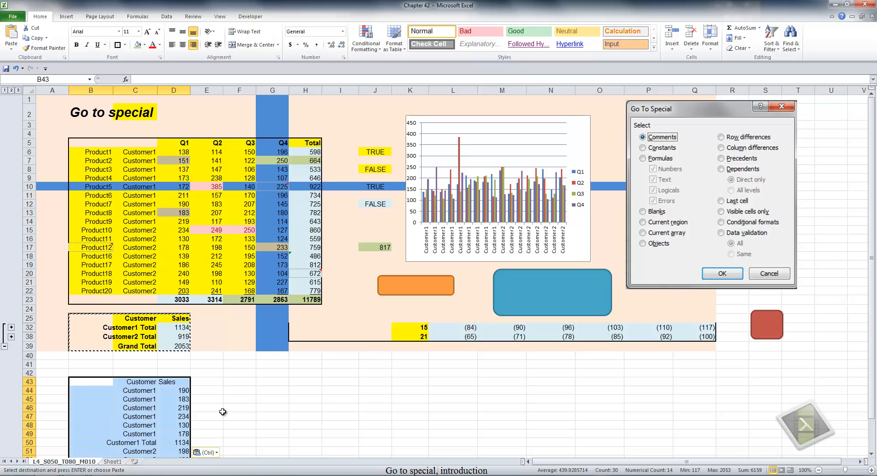
key("ctrl+z")
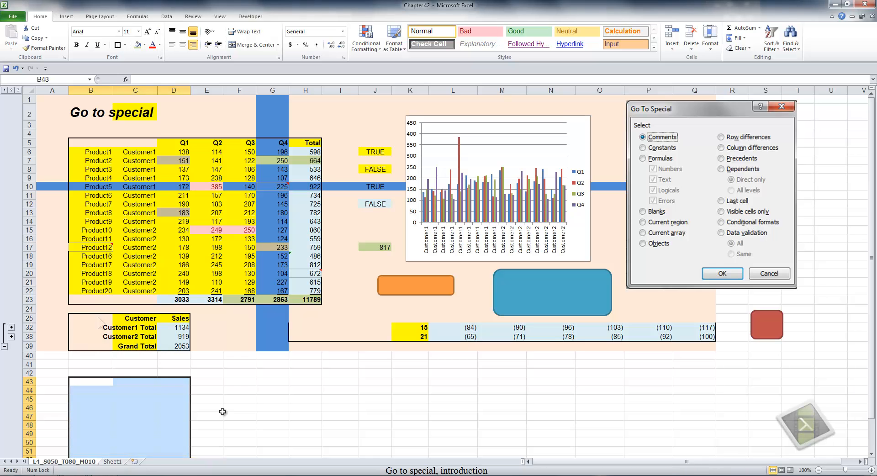
Select only the visible cells of the collapsed subtotal table B25:D39 with Go To Special
left_click_drag(91, 318, 176, 345)
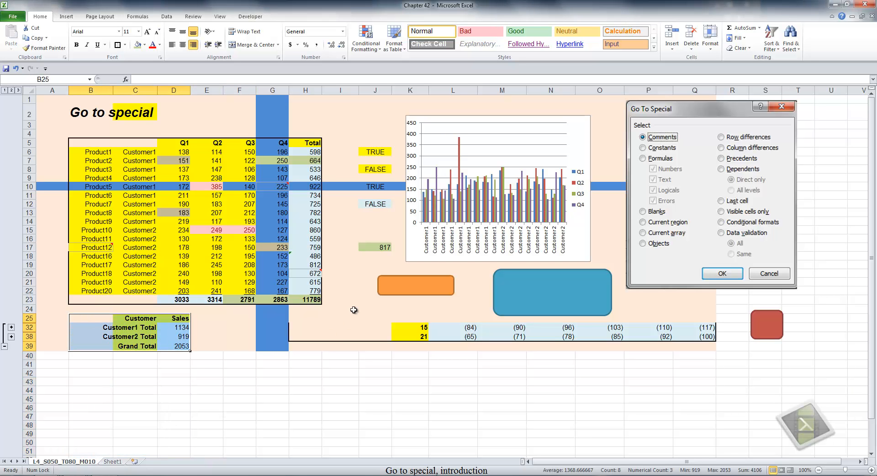
key("F5")
left_click(409, 260)
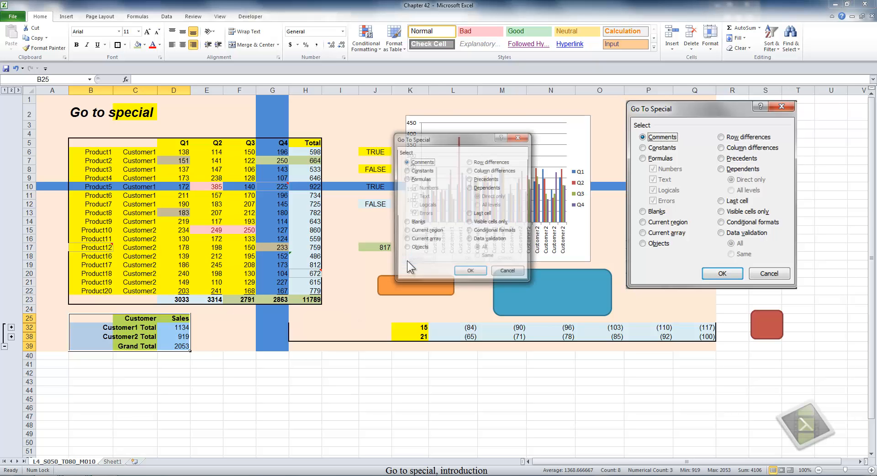
left_click(470, 222)
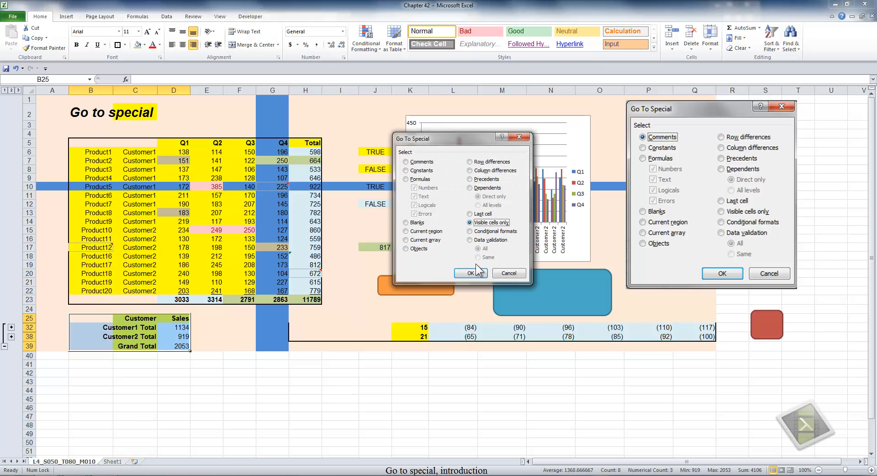
left_click(471, 269)
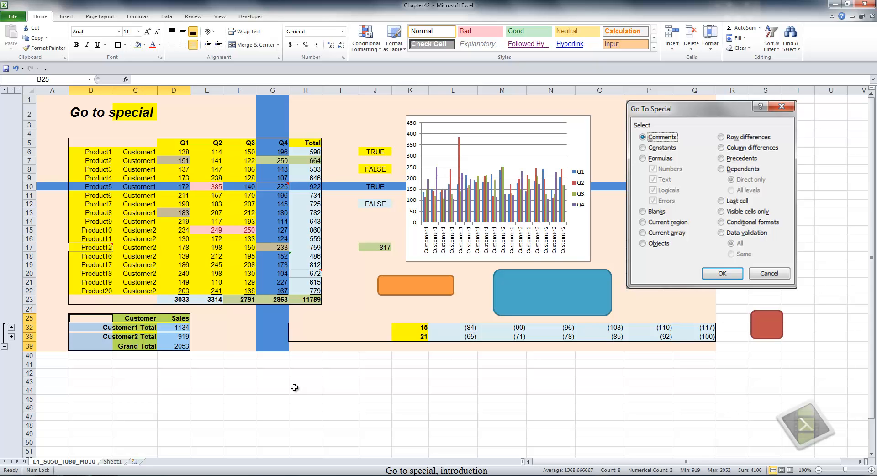
Copy the selected visible cells, paste them as values at B43 and end copy mode
key("ctrl+c")
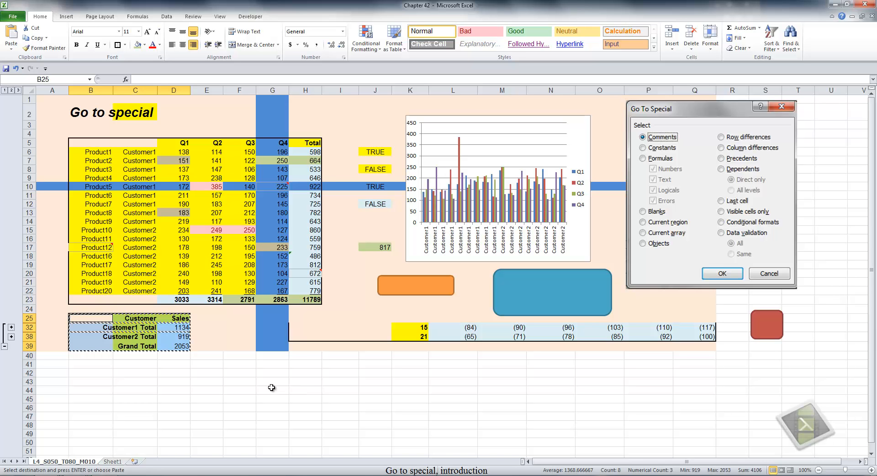
left_click(97, 381)
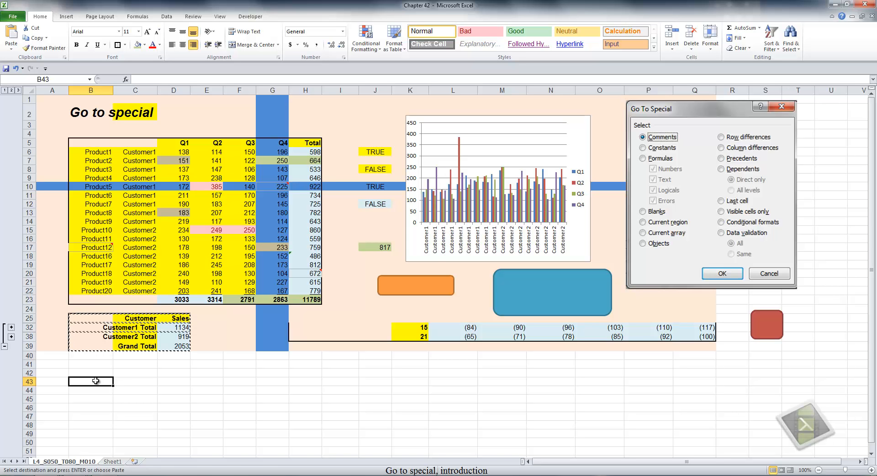
right_click(96, 381)
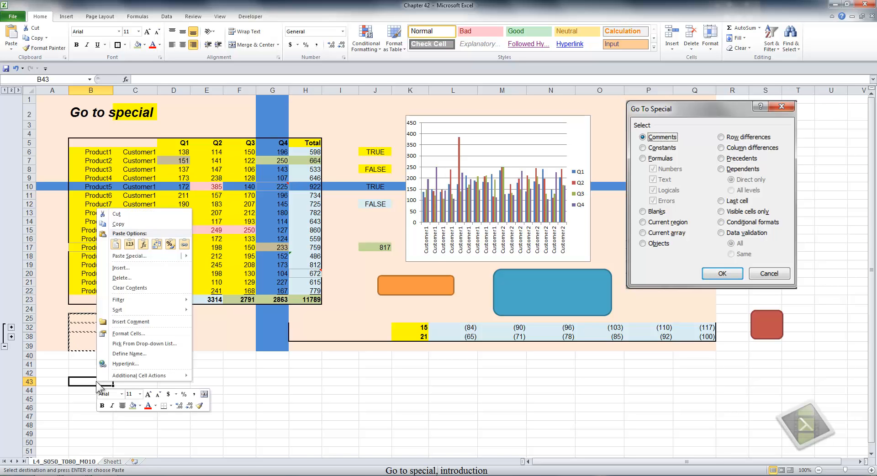
left_click(128, 244)
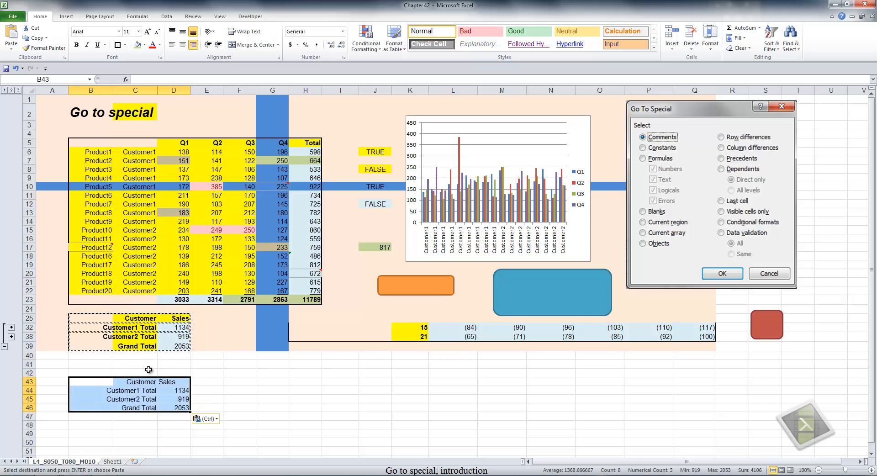
left_click(222, 389)
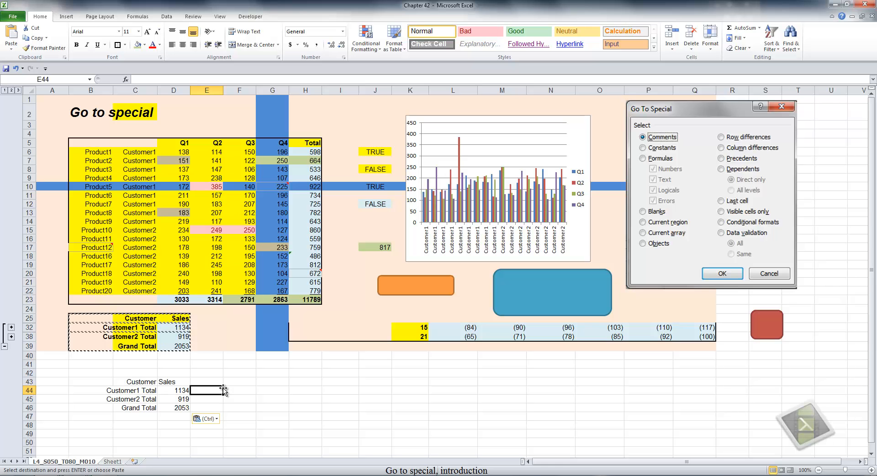
key("Escape")
Clear the contents of B43:E47, removing the pasted values, and select F46
left_click_drag(110, 382, 192, 414)
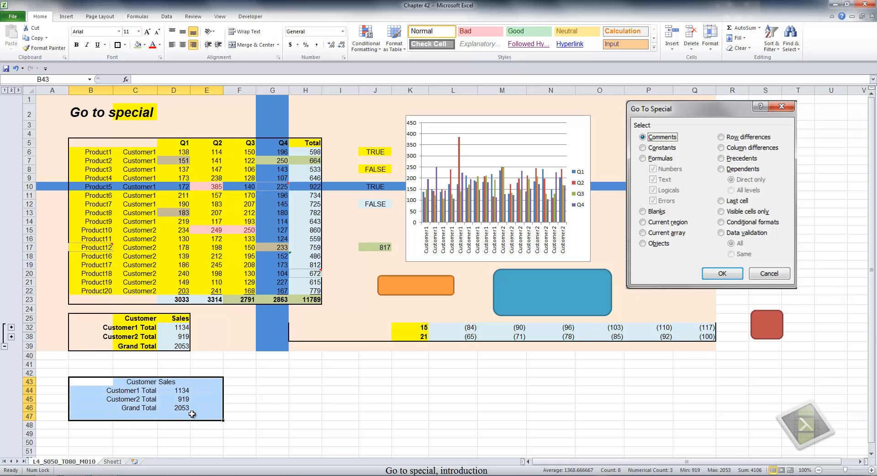
key("Delete")
left_click(240, 406)
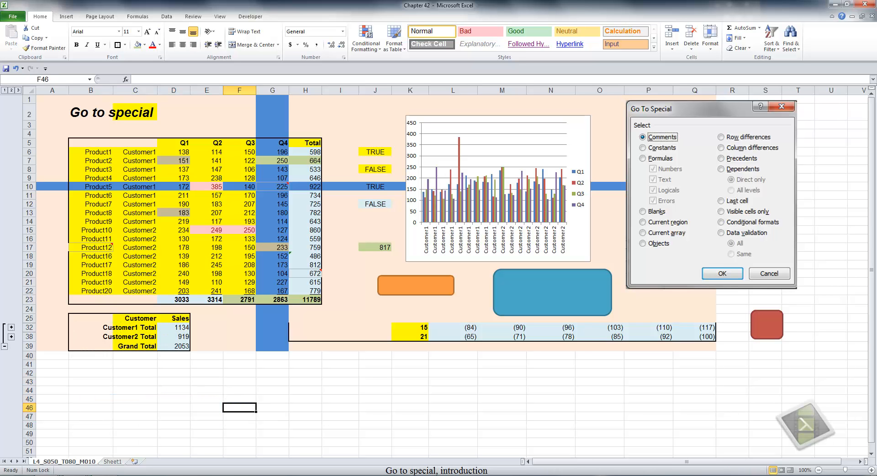
Locate the Select Visible Cells command among all commands in the ribbon customization options, and close them without adding it
right_click(829, 36)
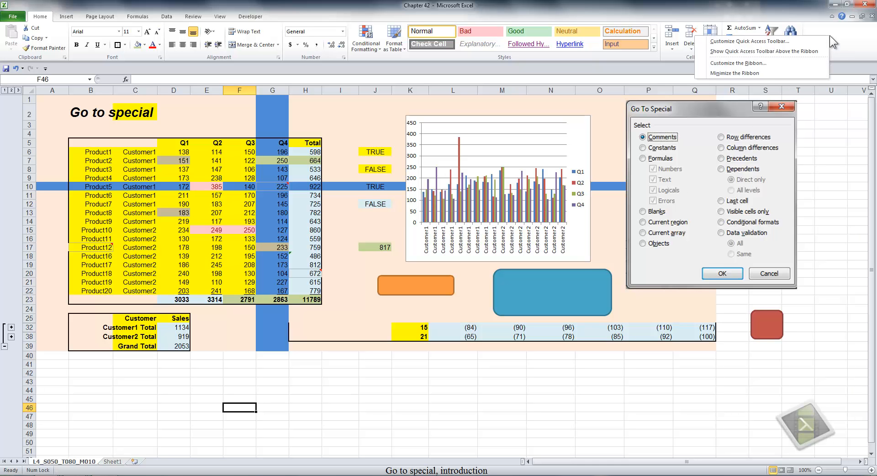
left_click(766, 63)
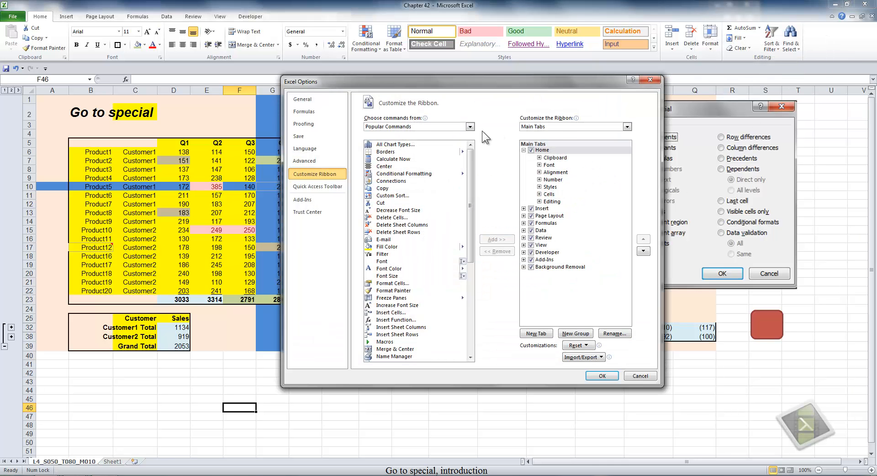
left_click(469, 127)
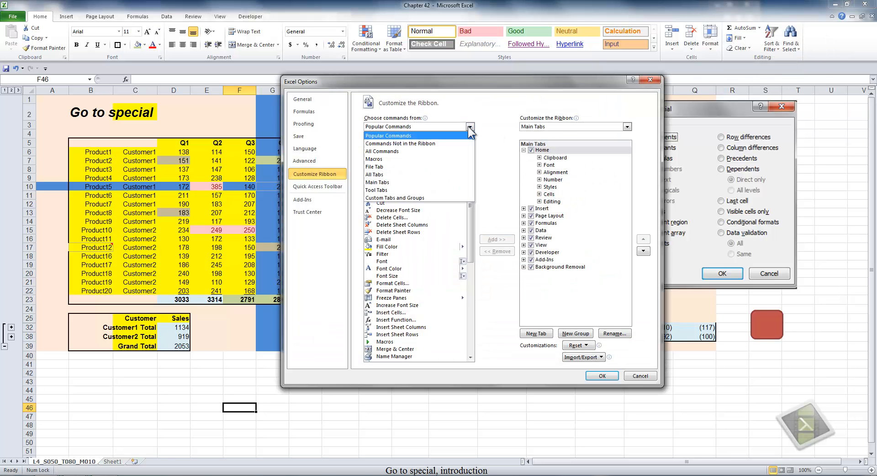
left_click(404, 151)
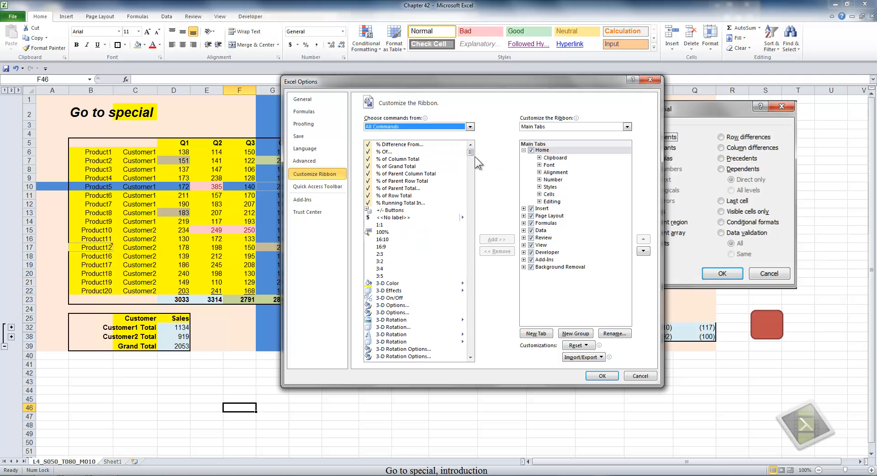
left_click_drag(471, 155, 470, 311)
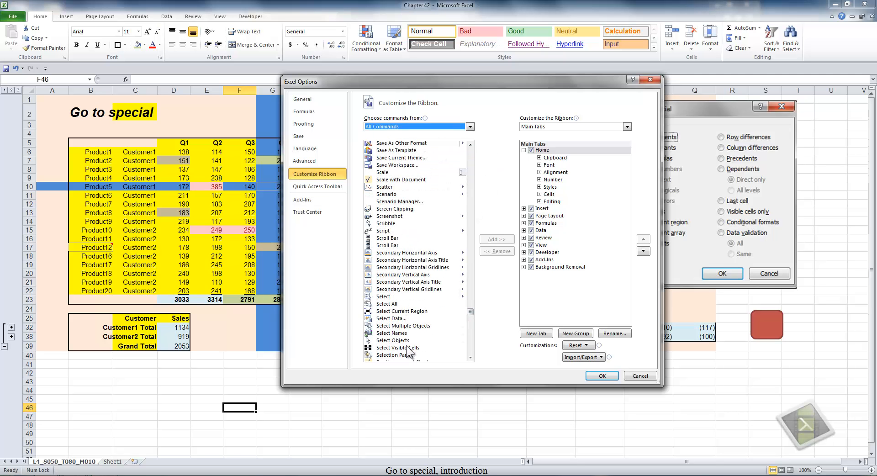
left_click(407, 348)
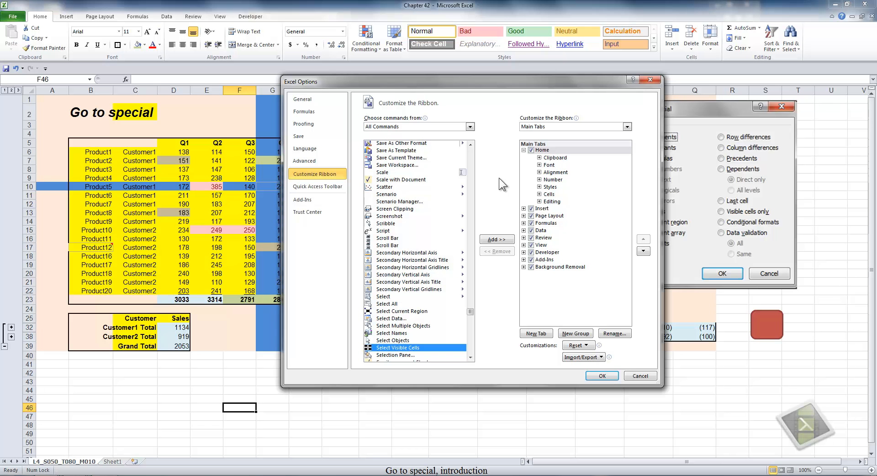
left_click(641, 376)
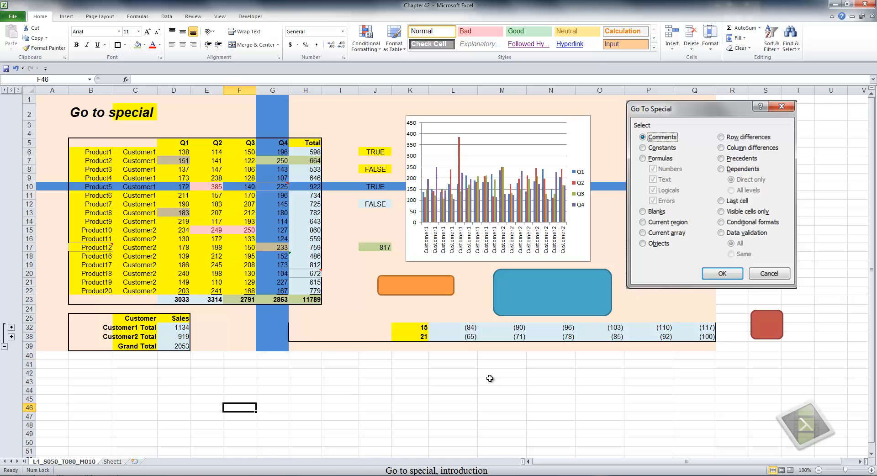
Select all cells with conditional formats using Go To Special, then deselect them by selecting I3
key("F5")
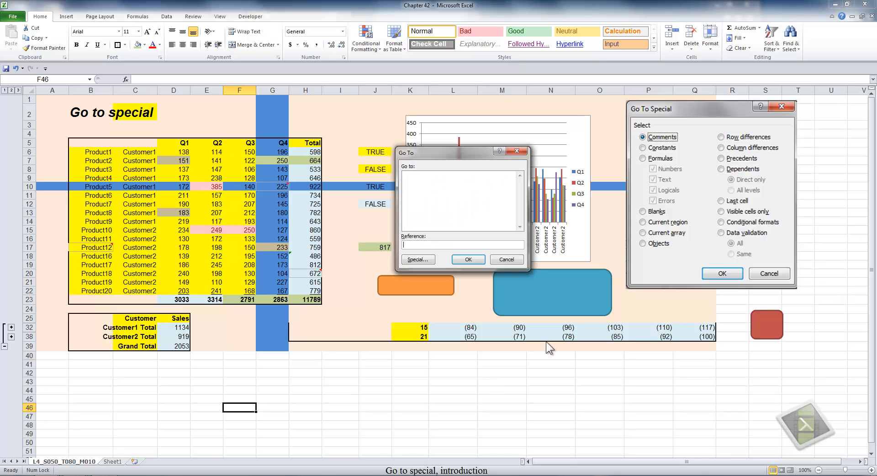
left_click(421, 259)
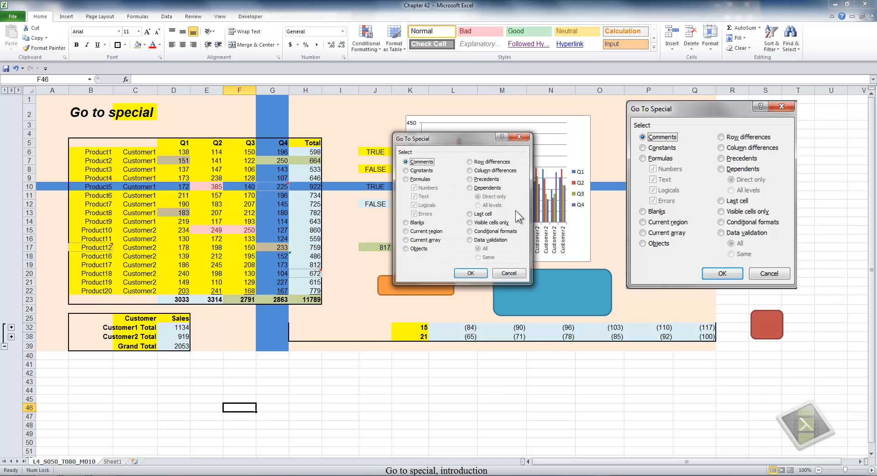
left_click(470, 231)
left_click(471, 272)
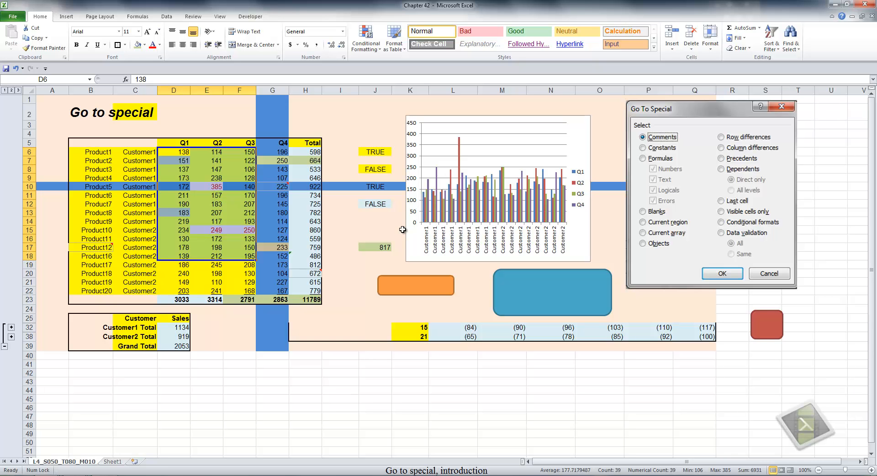
left_click(347, 125)
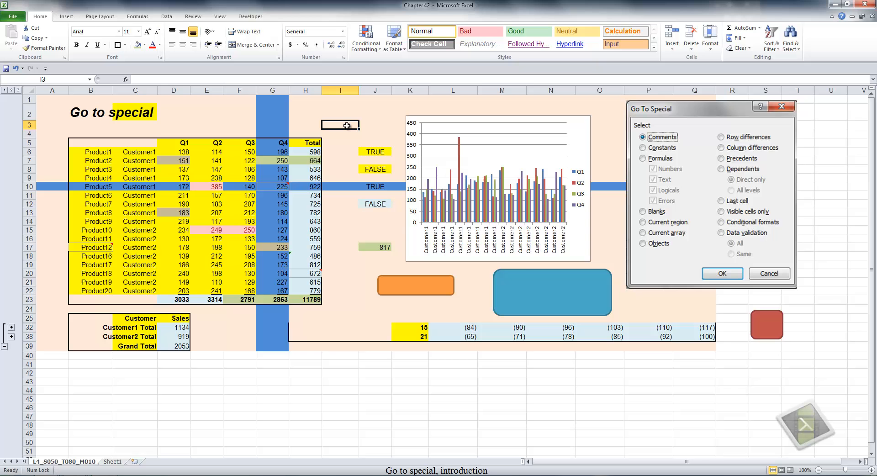
Select all cells with data validation using Go To Special, then select only G15 inside that range
key("F5")
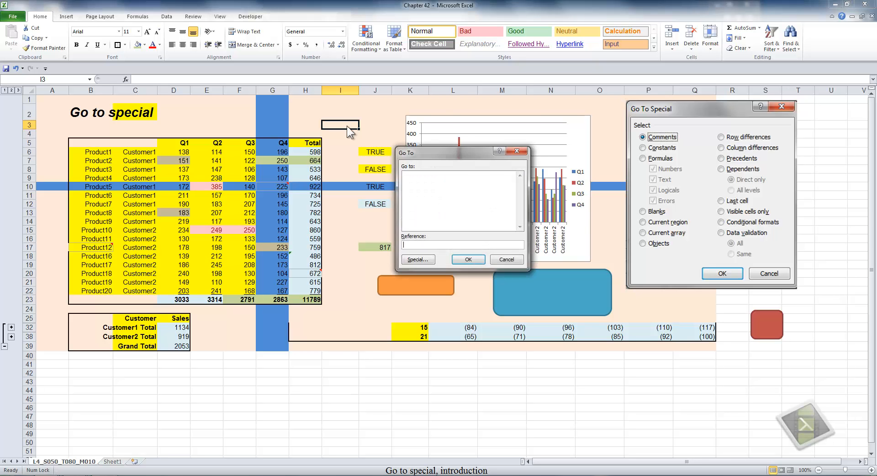
left_click(429, 259)
left_click(497, 241)
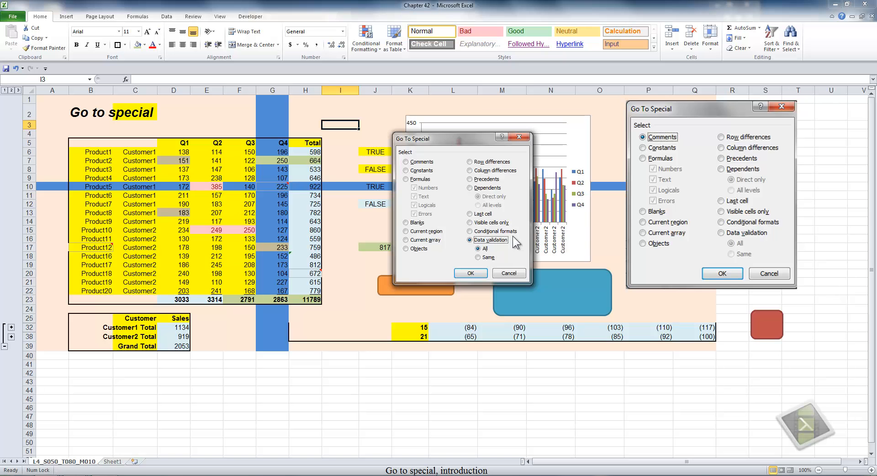
left_click(470, 273)
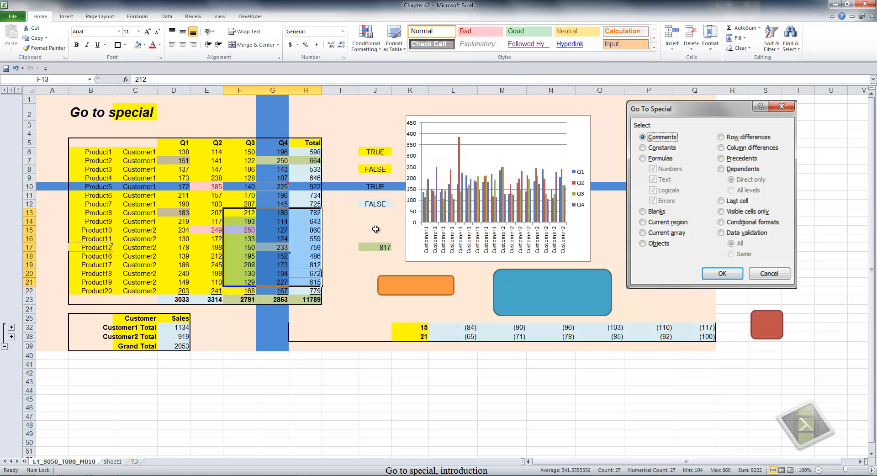
left_click(283, 230)
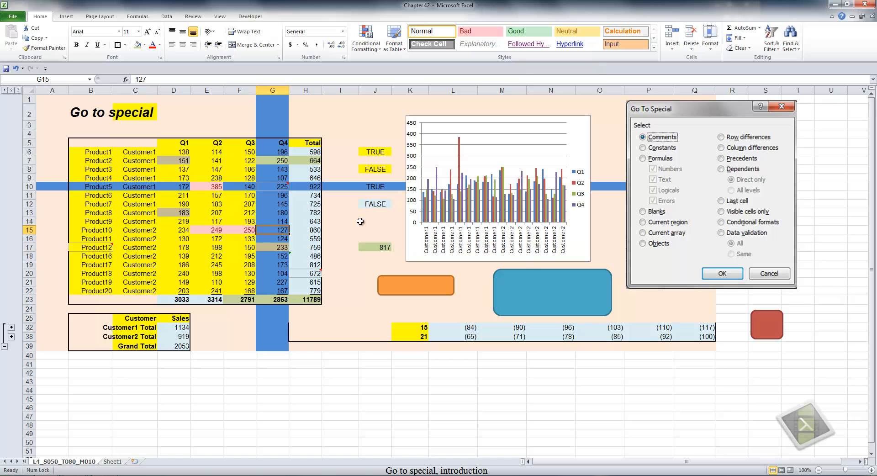
Starting from G15, reselect the data validation cells F13:H21 with Go To Special
key("F5")
left_click(429, 254)
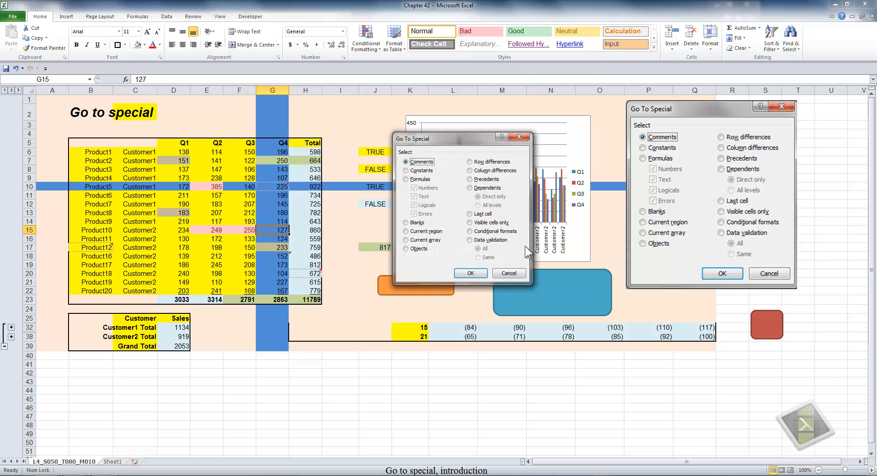
left_click(502, 241)
left_click(469, 273)
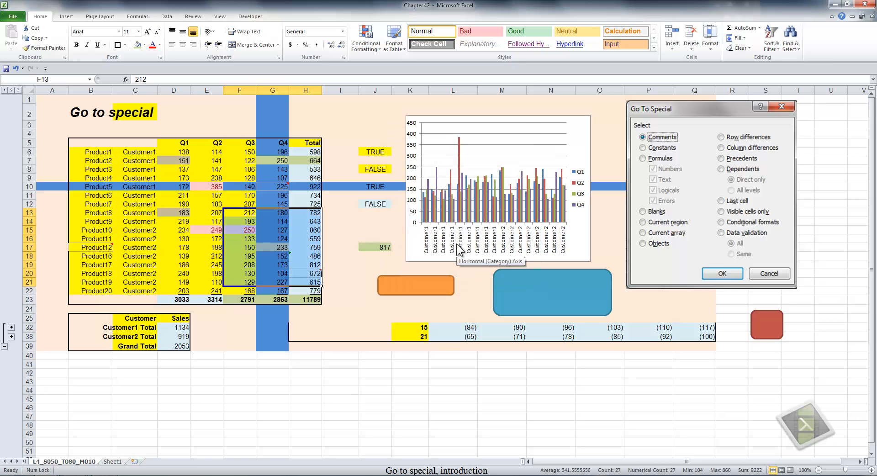